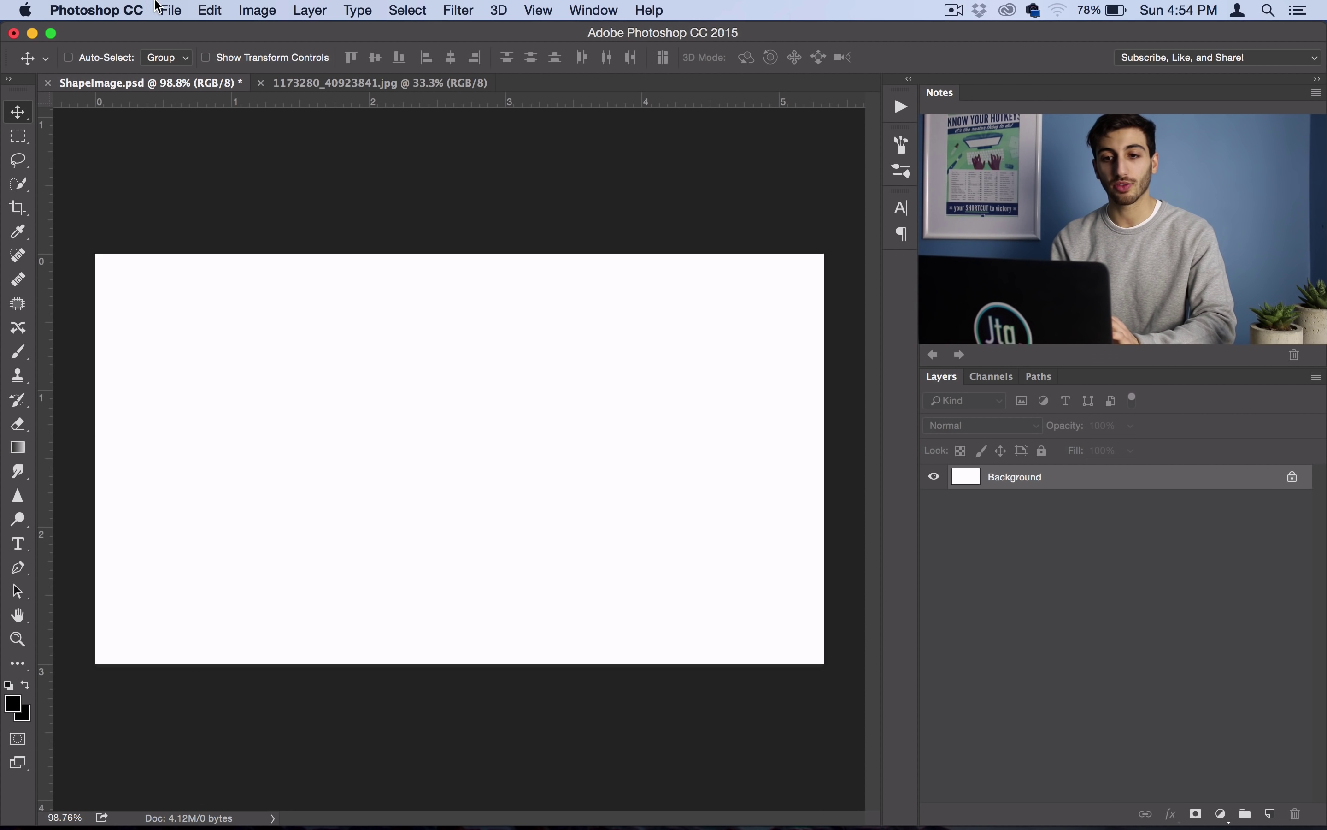
- Start a new document from the File menu, then cancel it
left_click(171, 10)
left_click(197, 37)
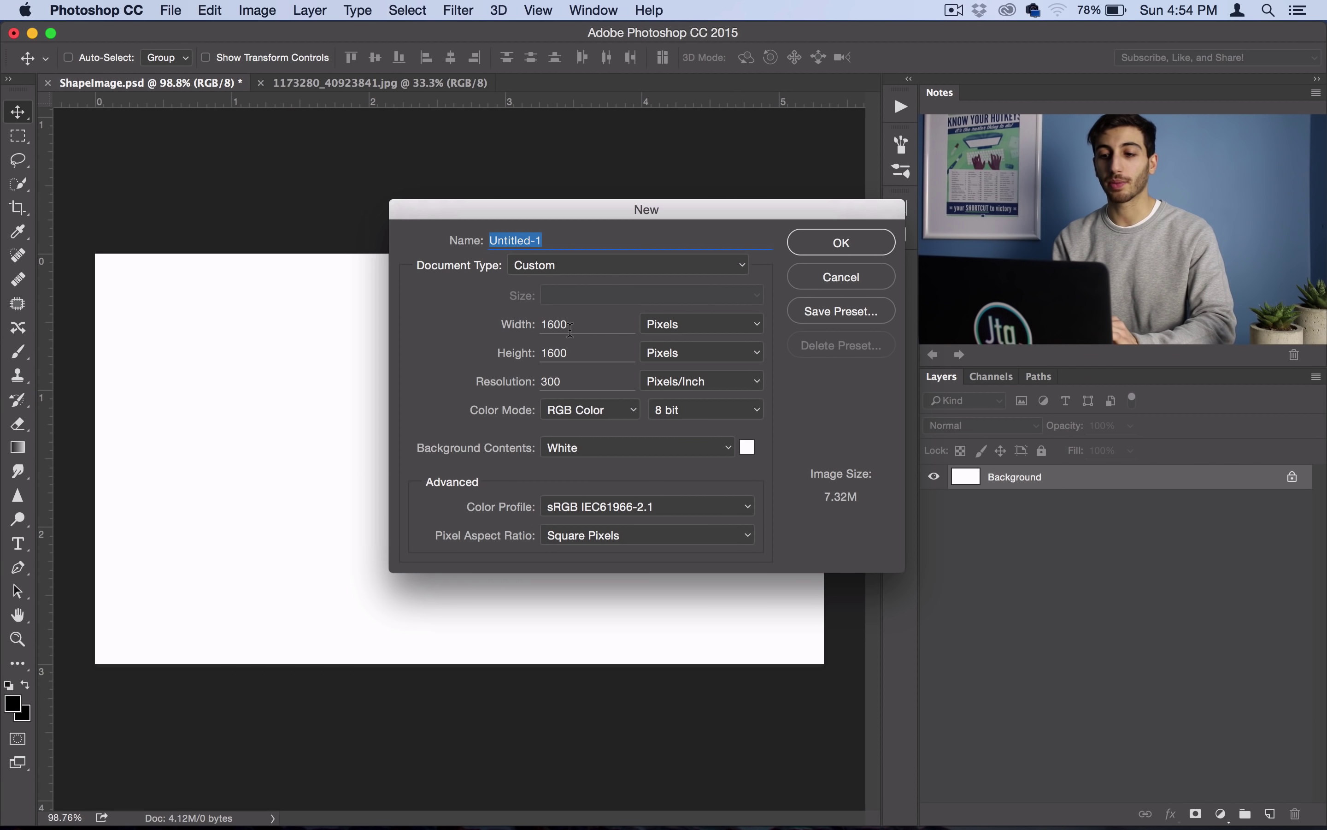
left_click(863, 285)
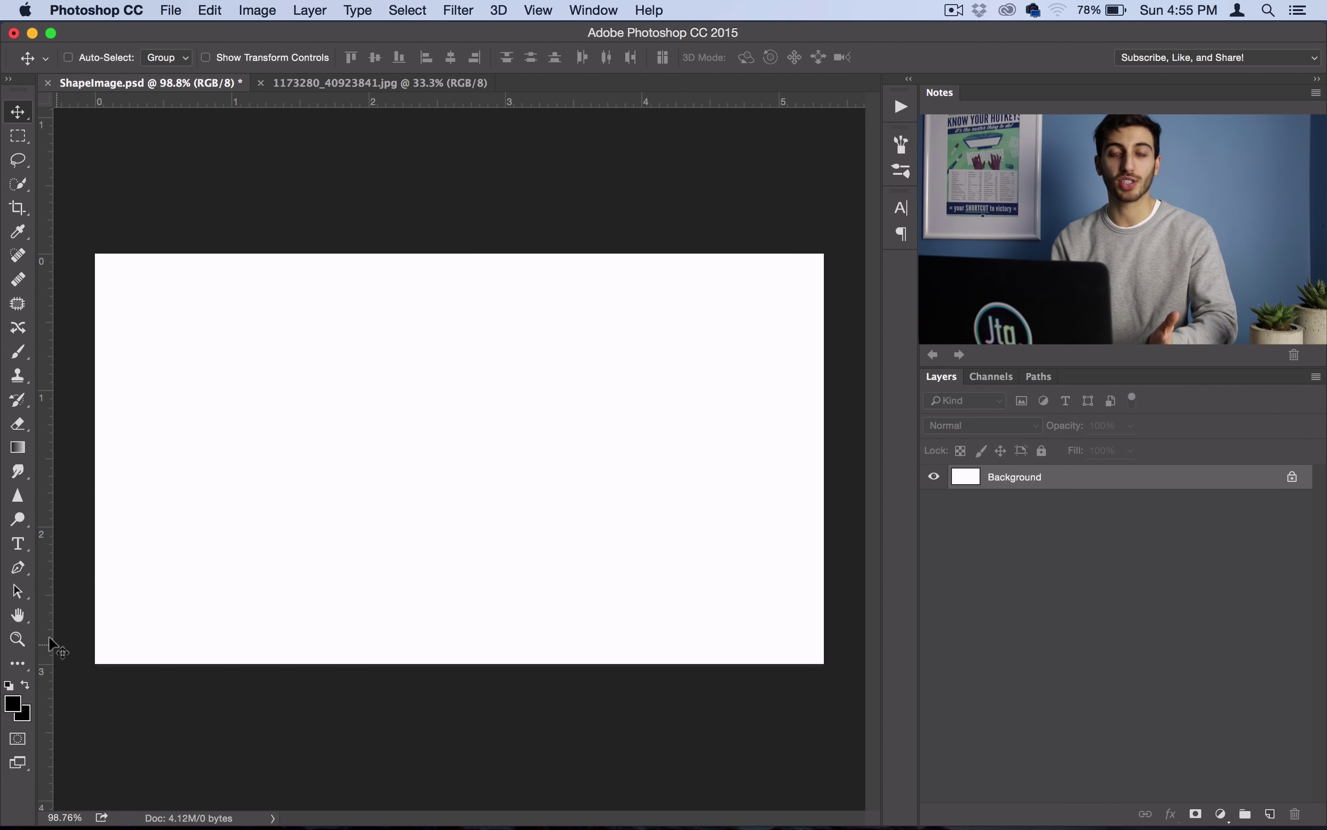
- Select the Custom Shape Tool and choose the heart from the Shape picker
left_click(18, 663)
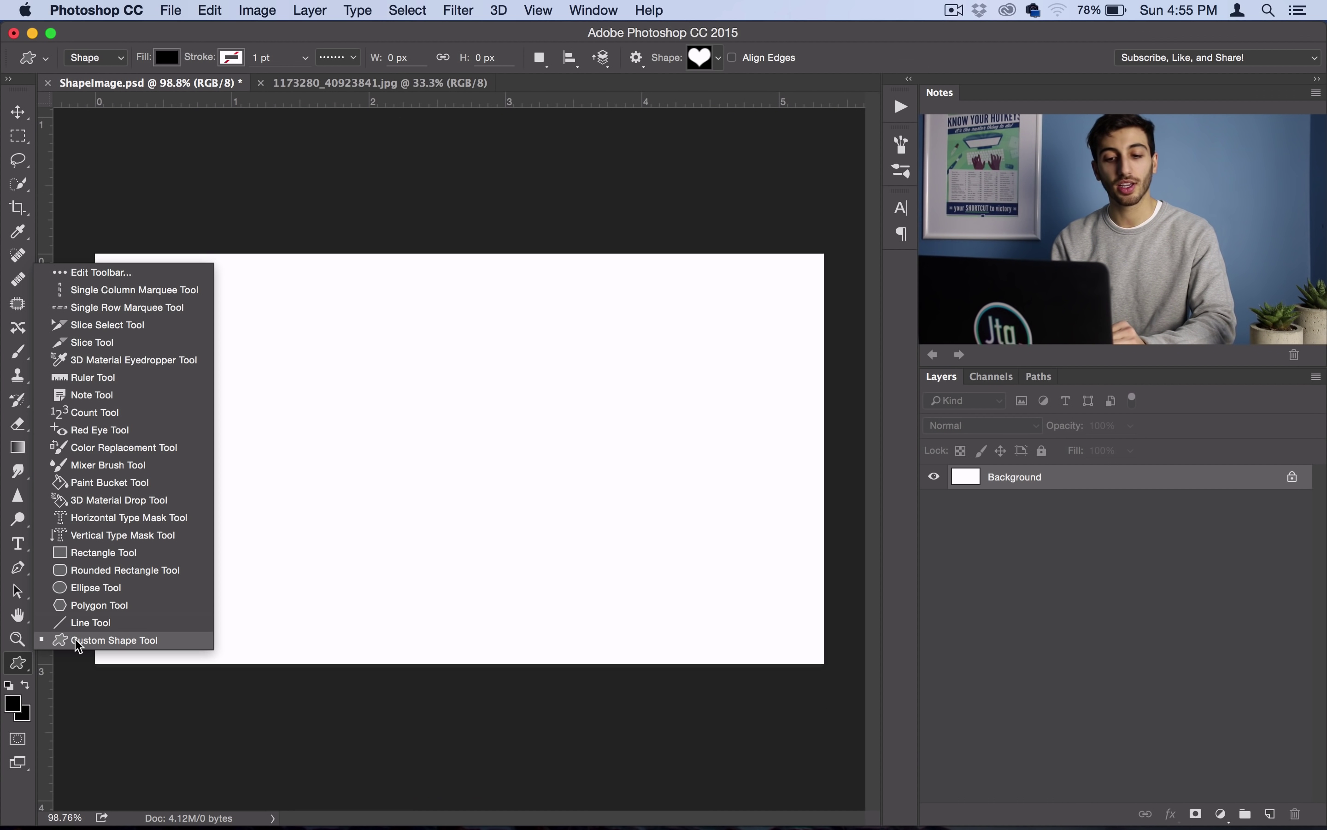
left_click(80, 642)
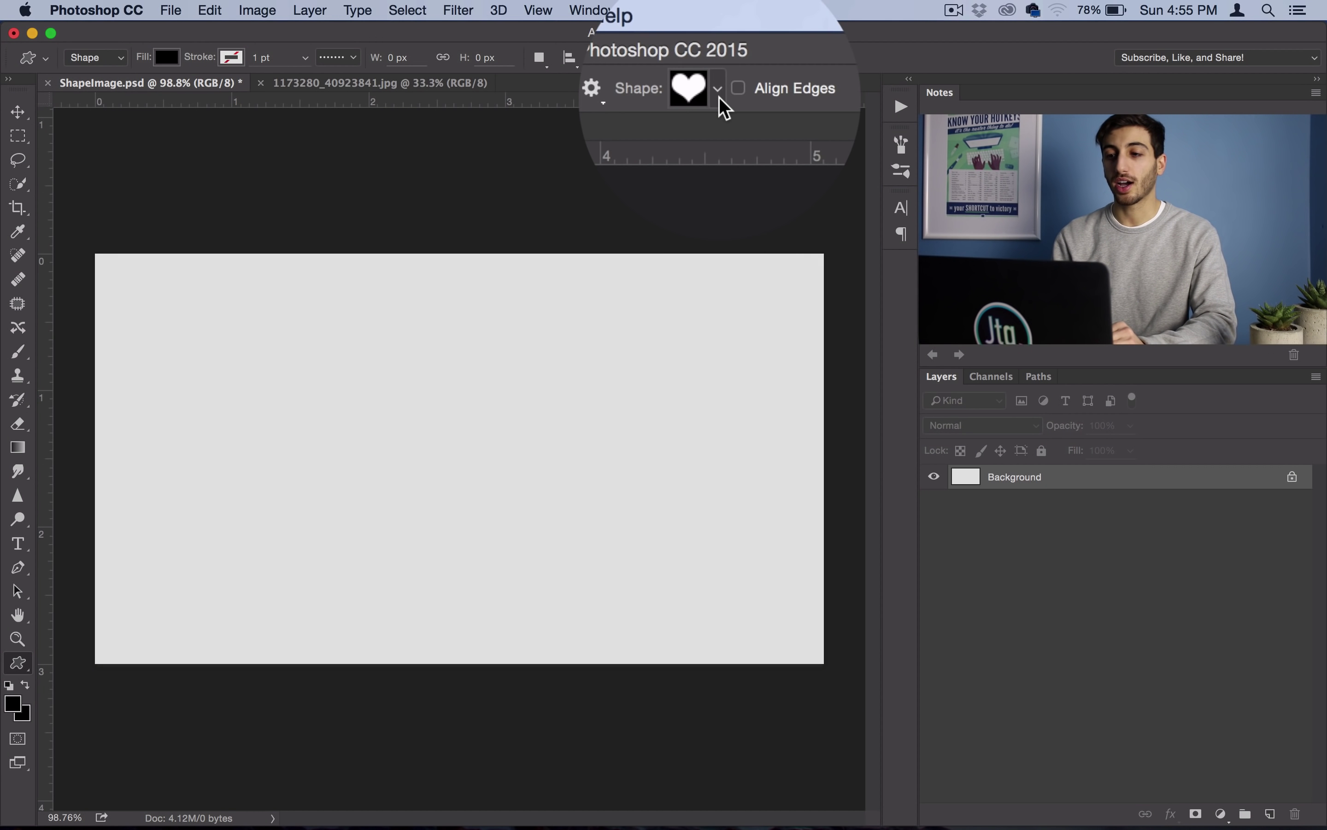
left_click(719, 60)
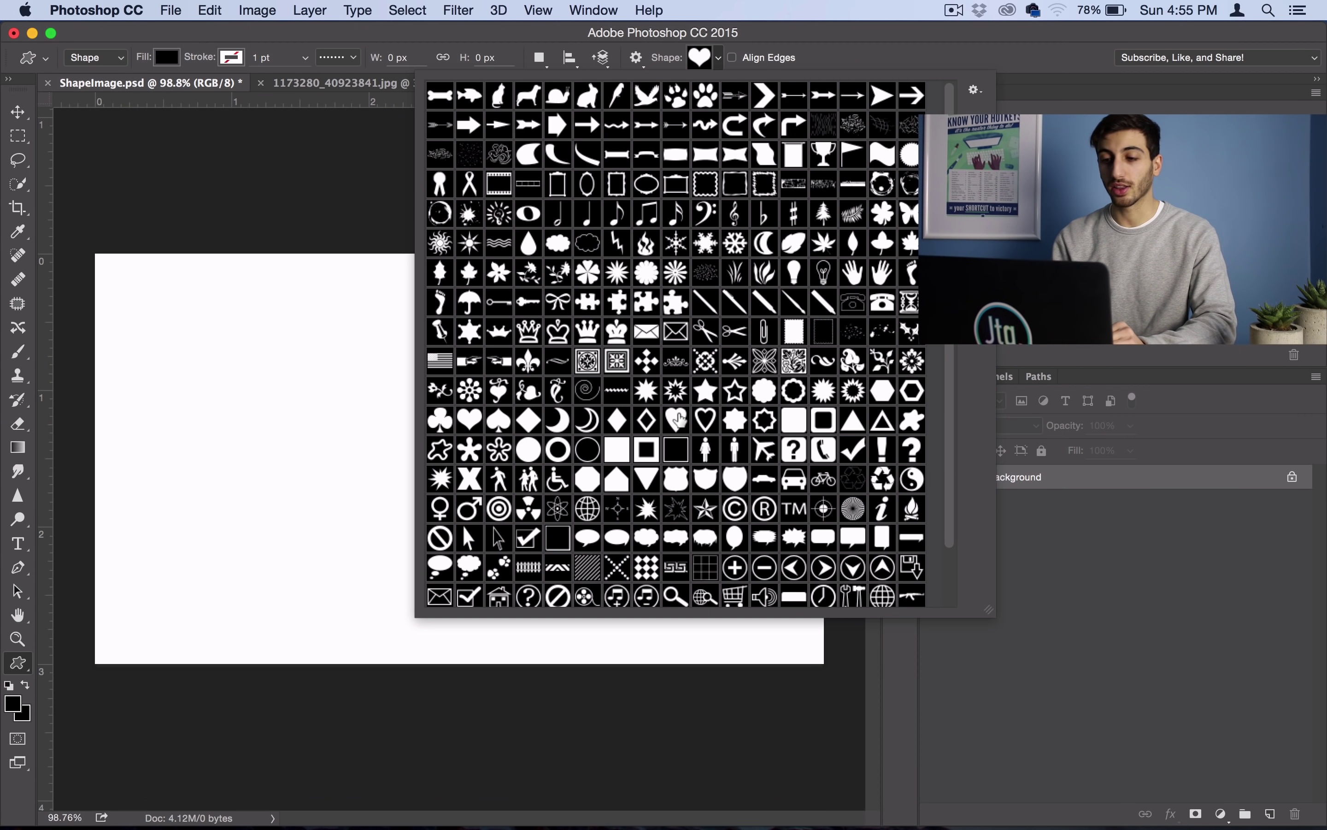
scroll(673, 239, "down", 2)
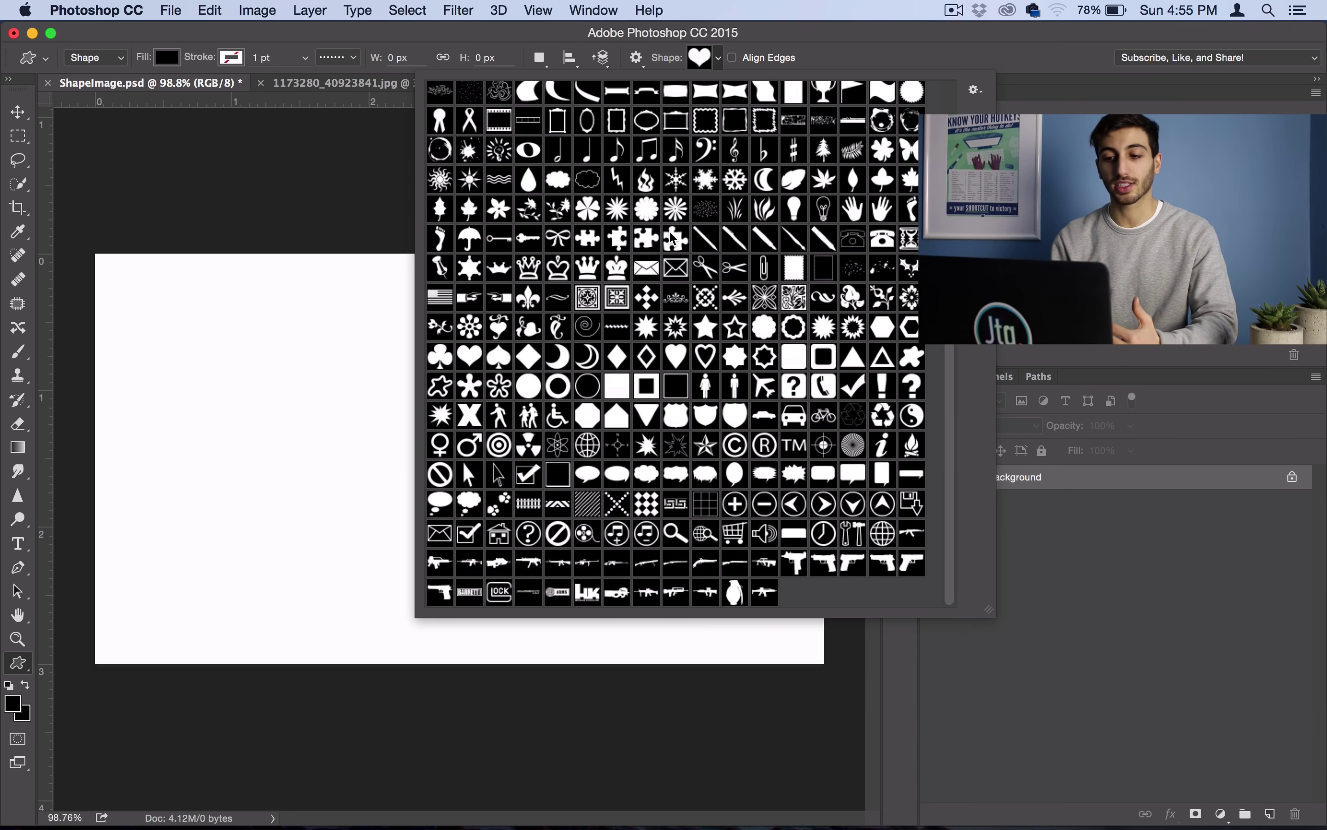
left_click(470, 357)
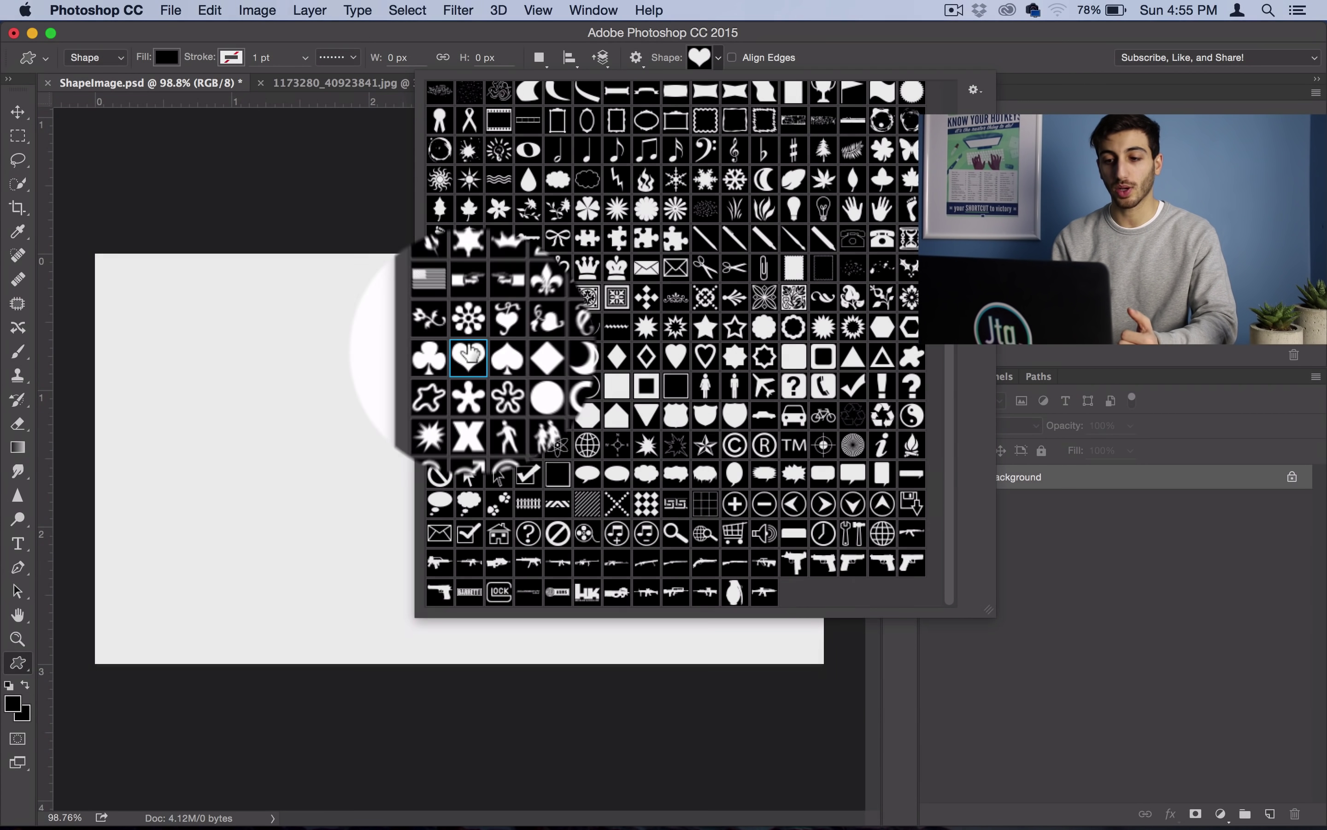
left_click(725, 58)
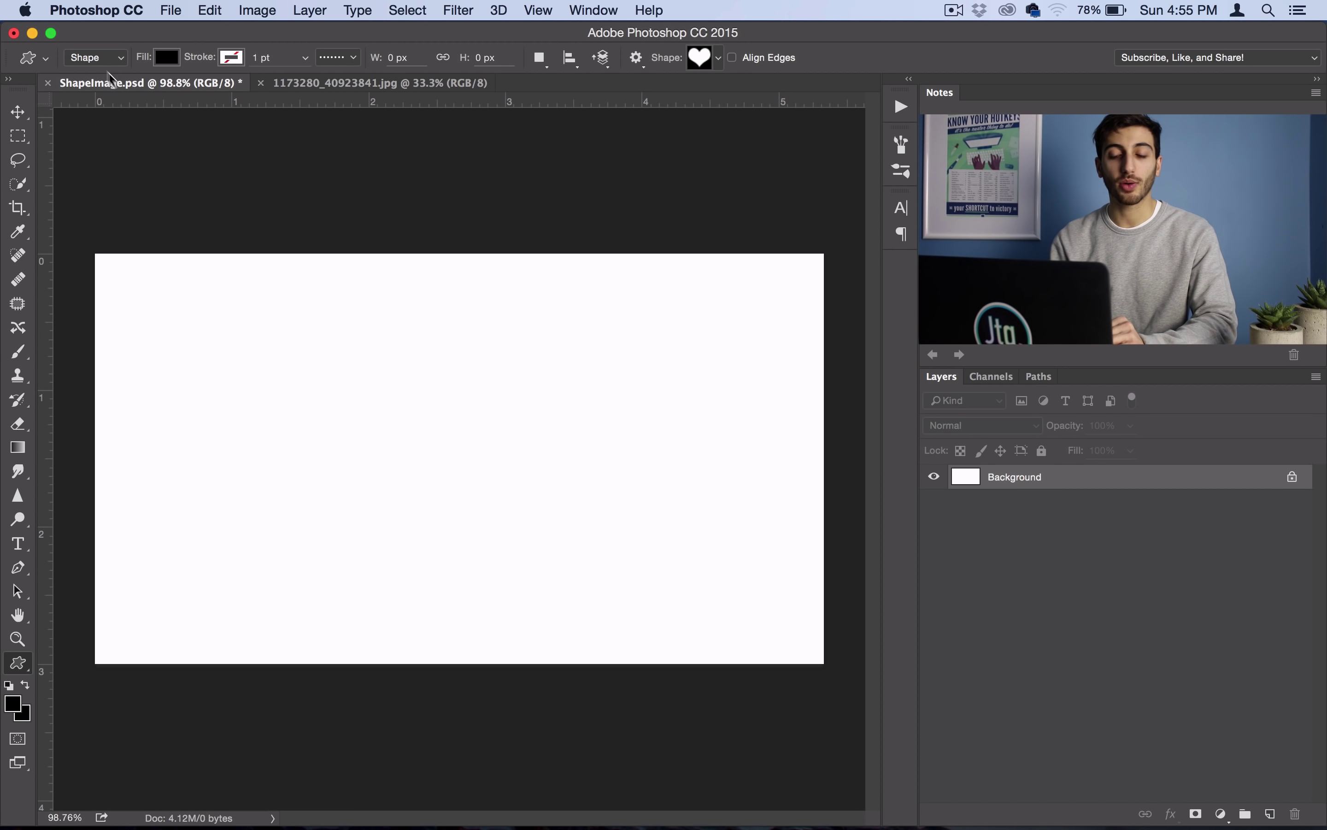
left_click(116, 57)
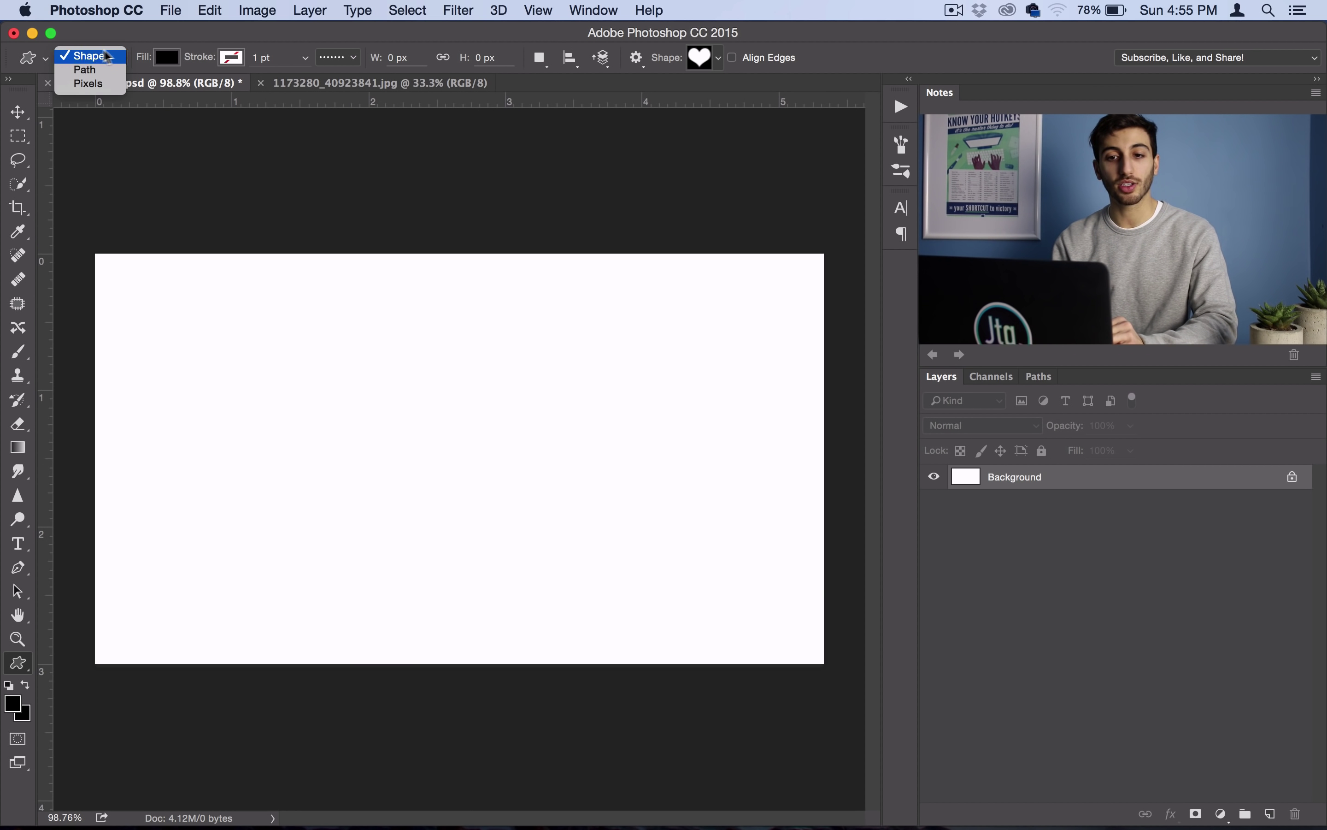
left_click(100, 57)
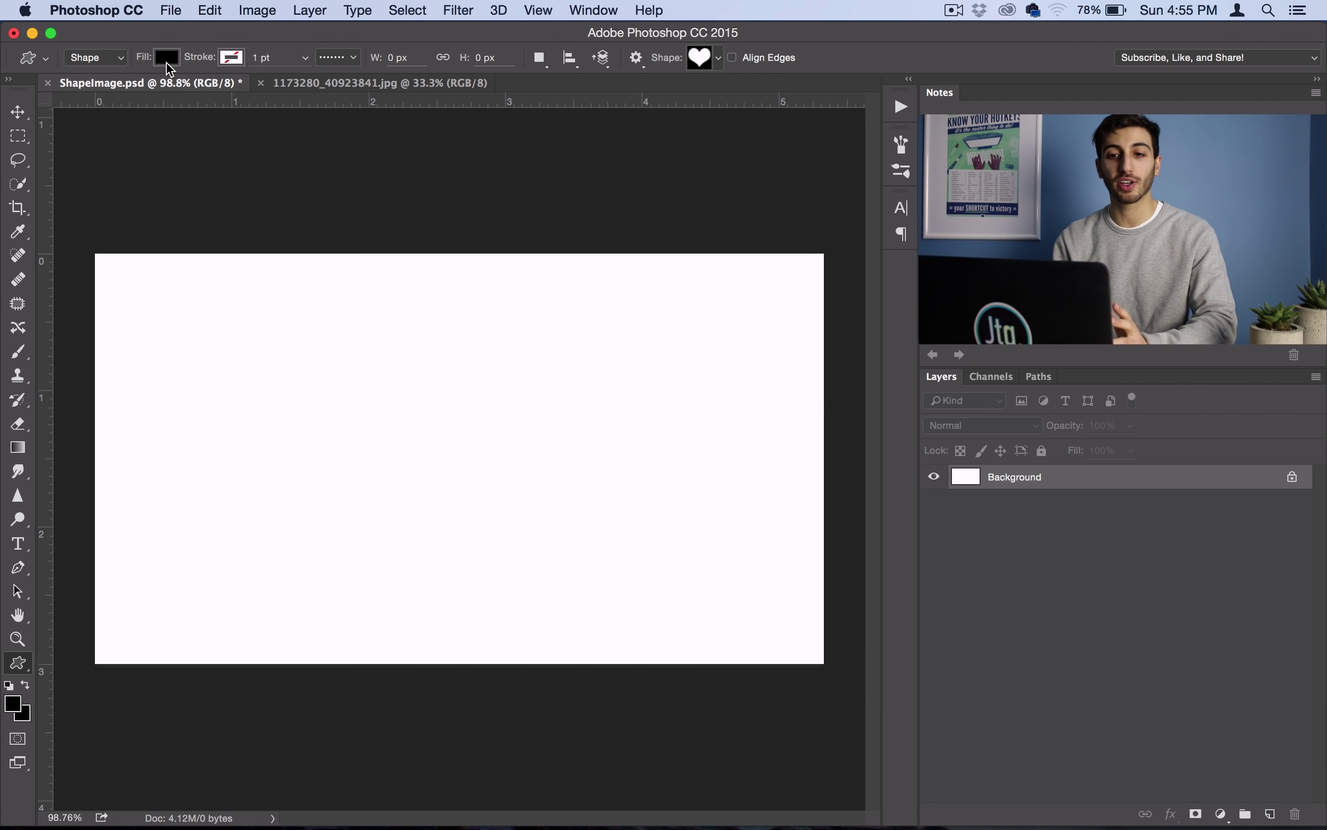
left_click(166, 57)
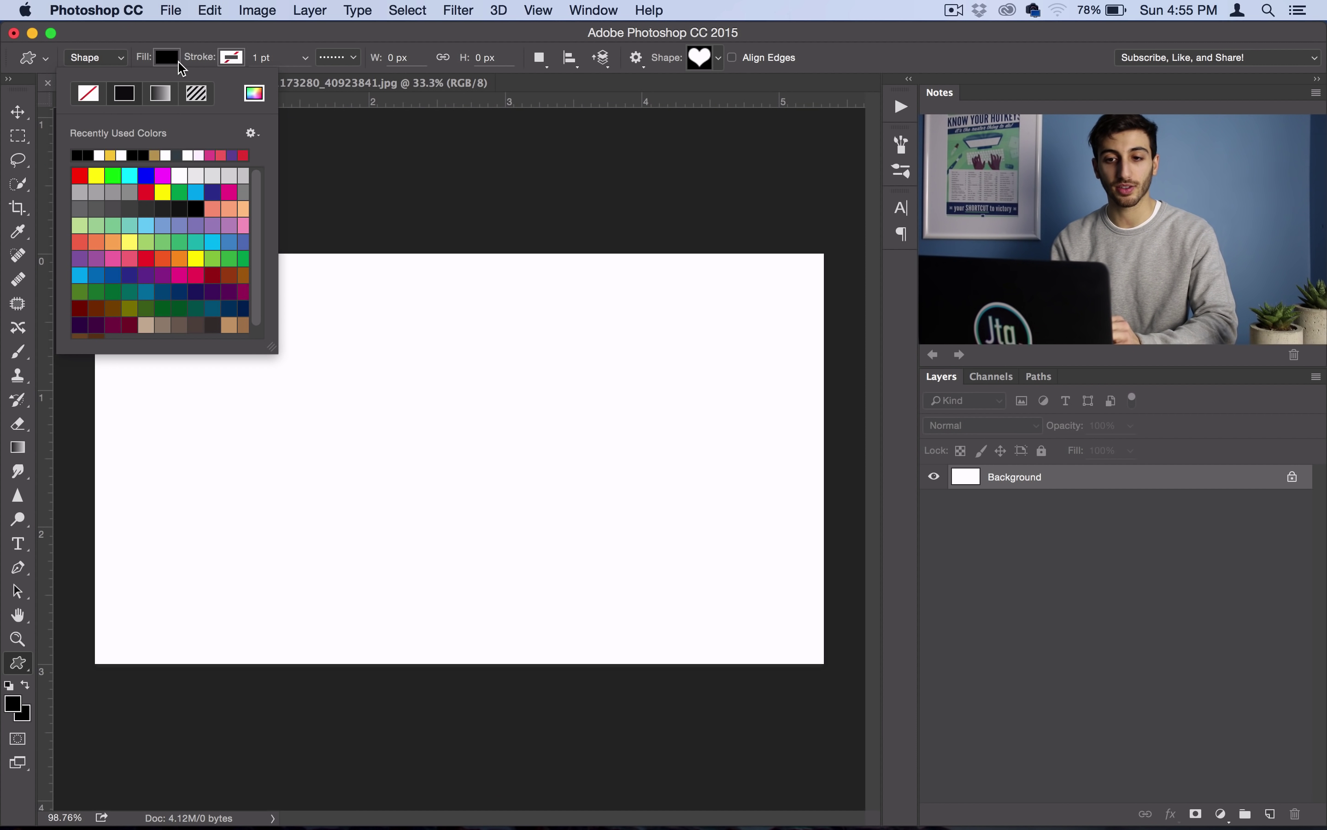
left_click(167, 57)
left_click(241, 56)
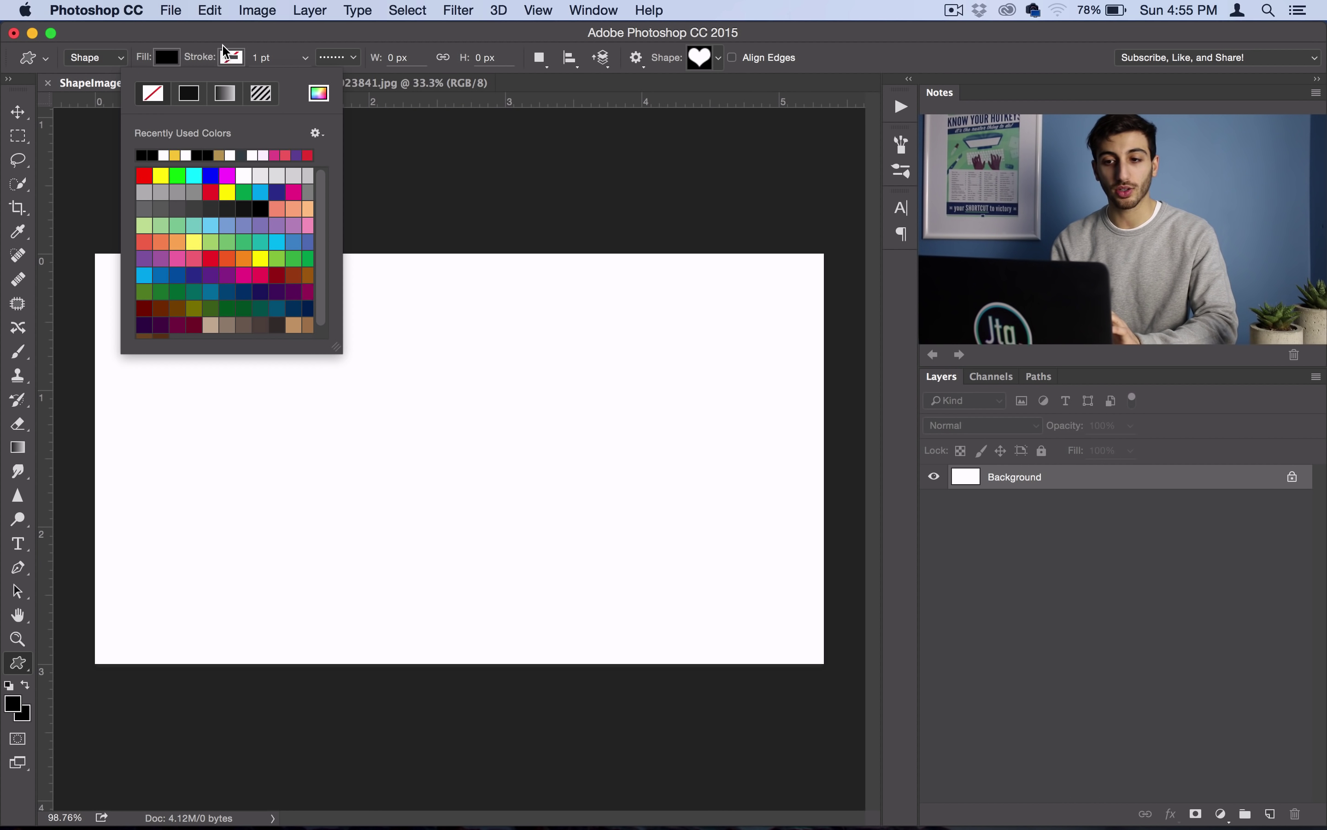
left_click(225, 54)
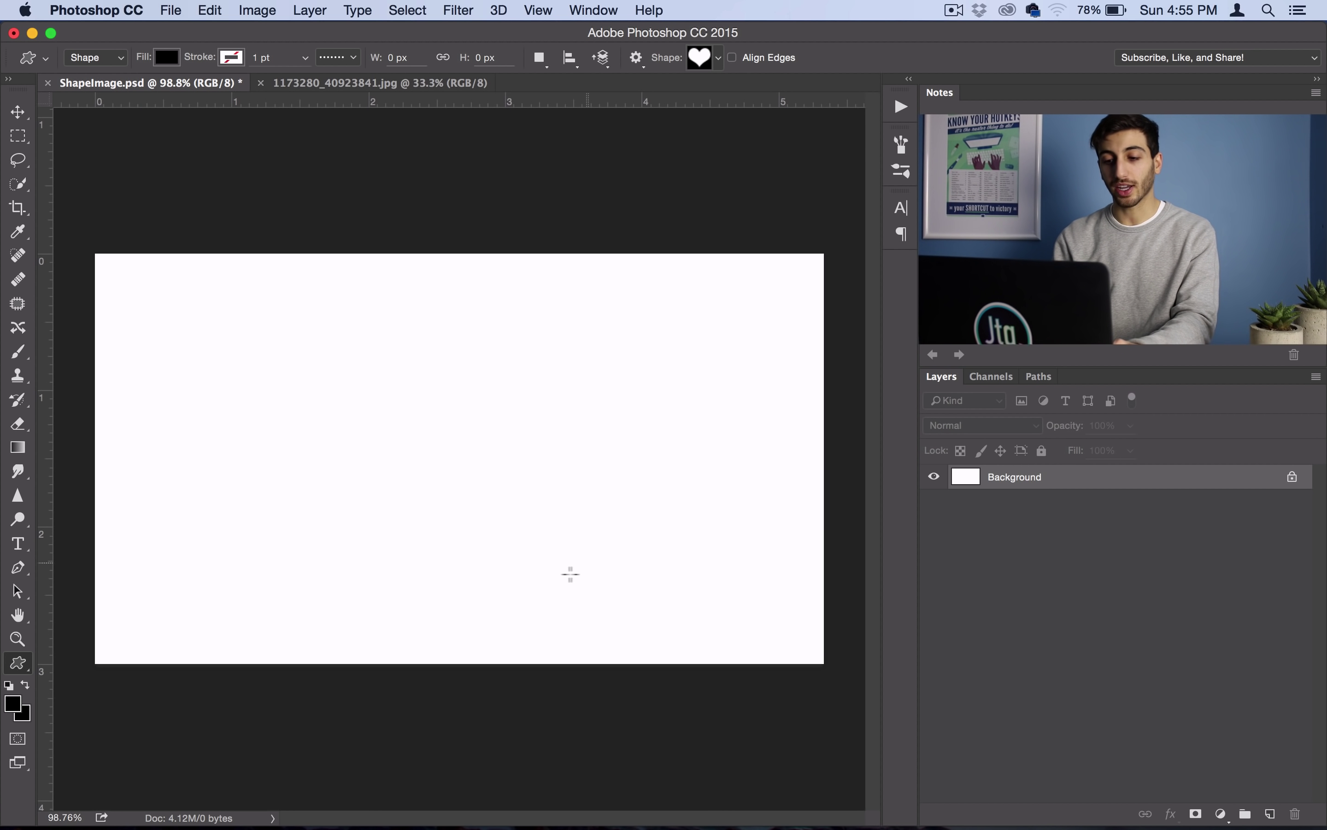
- Draw a proportional black heart as Shape 1, then move and nudge it toward the canvas centre
left_click_drag(548, 572, 86, 295)
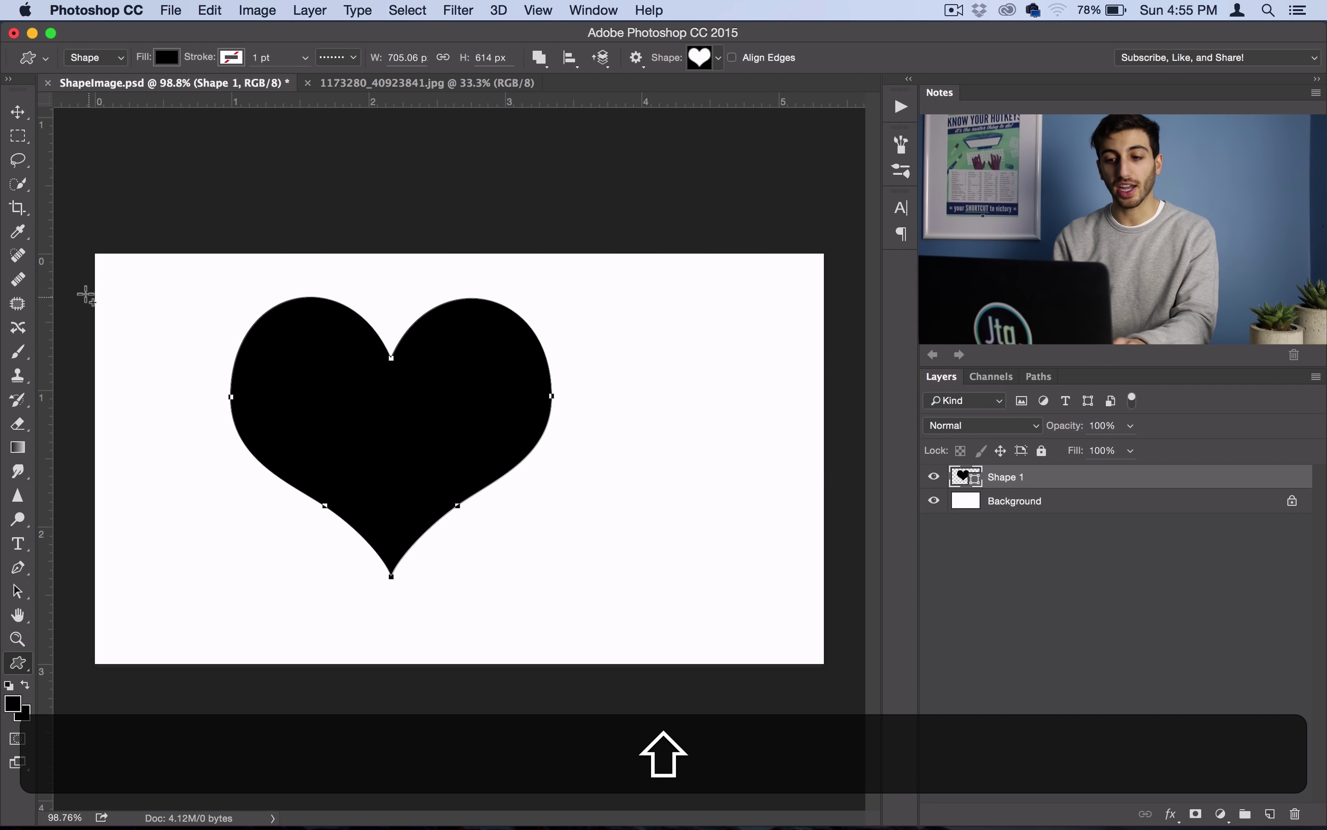
left_click(17, 112)
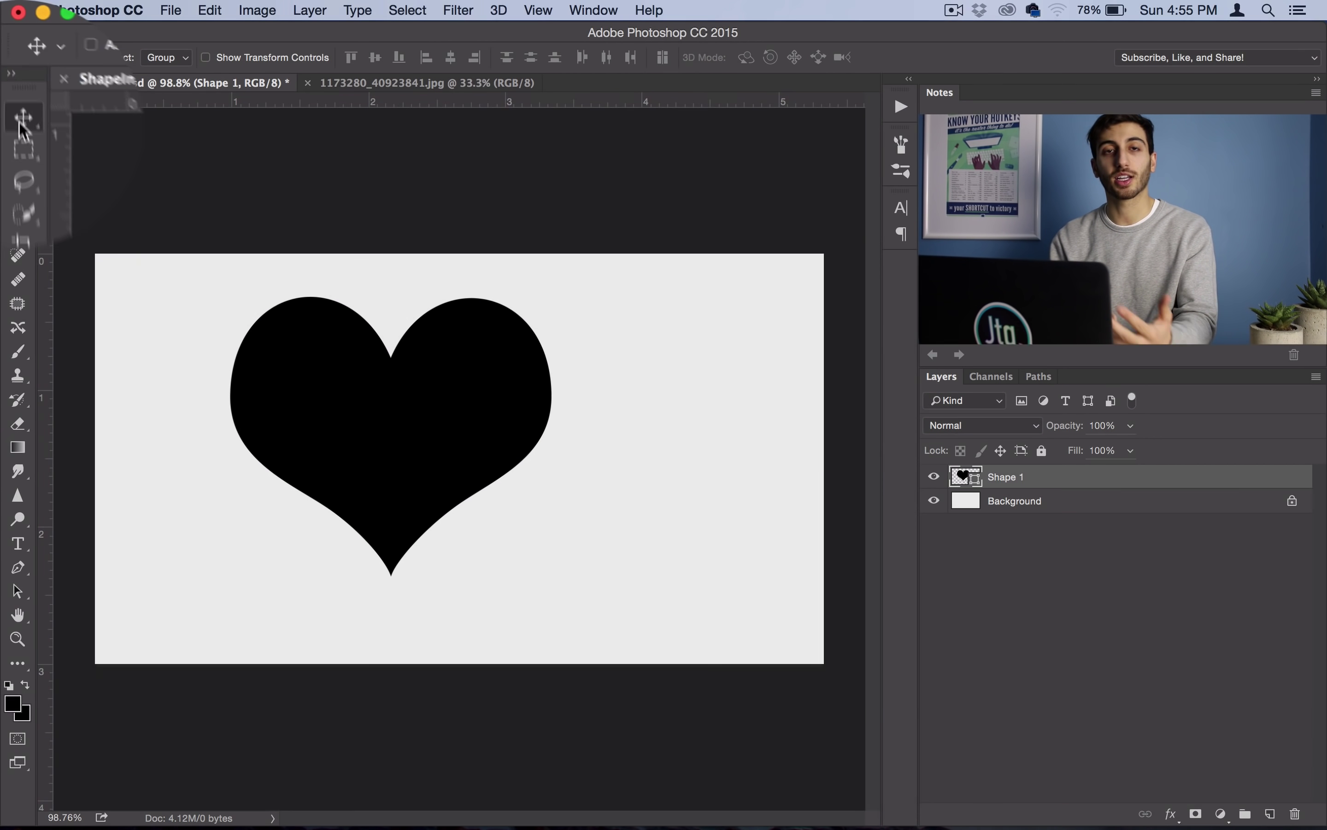
left_click_drag(372, 373, 438, 397)
key("shift+Down")
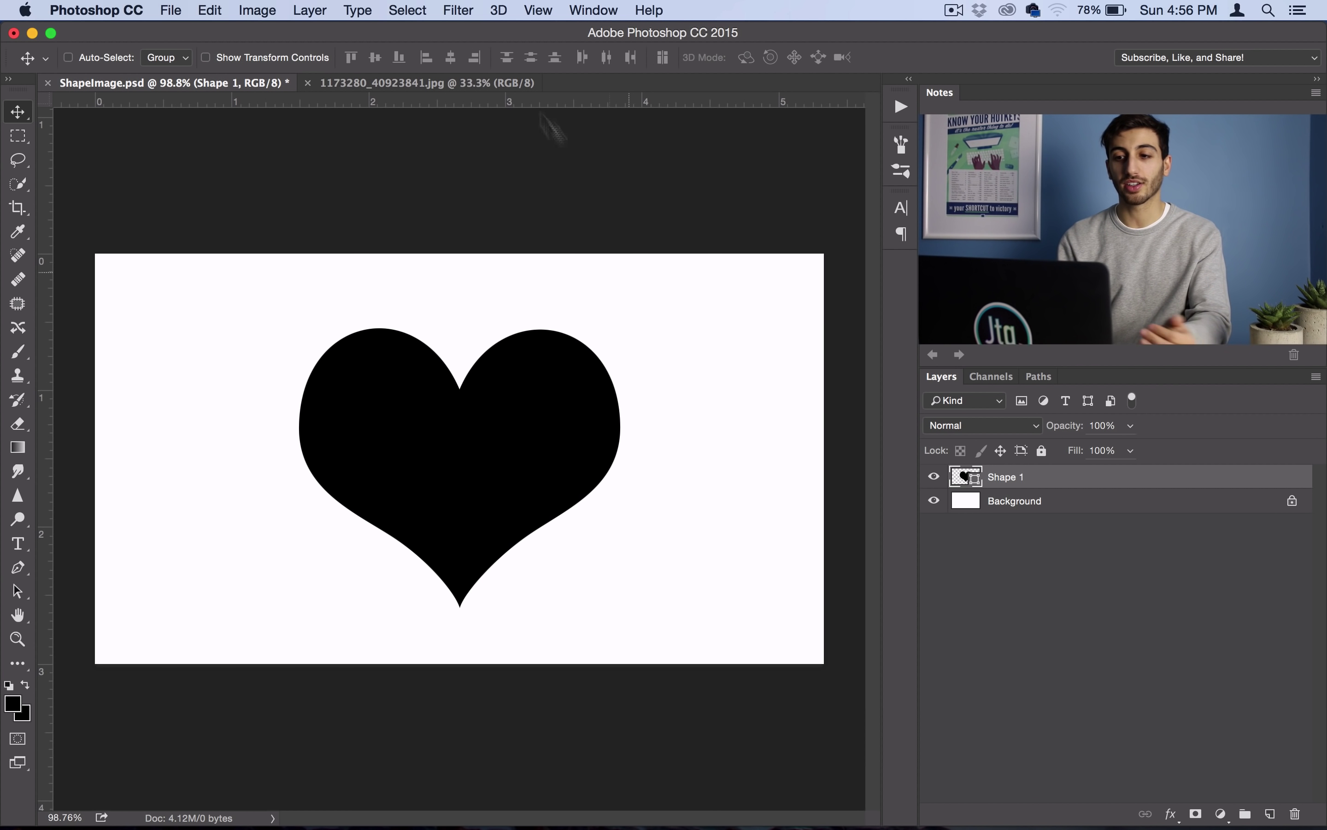
- Bring the sunset kissing-couple photo into ShapeImage.psd and position it to fill the canvas
left_click(423, 88)
left_click_drag(455, 87, 478, 479)
left_click_drag(1058, 495, 570, 319)
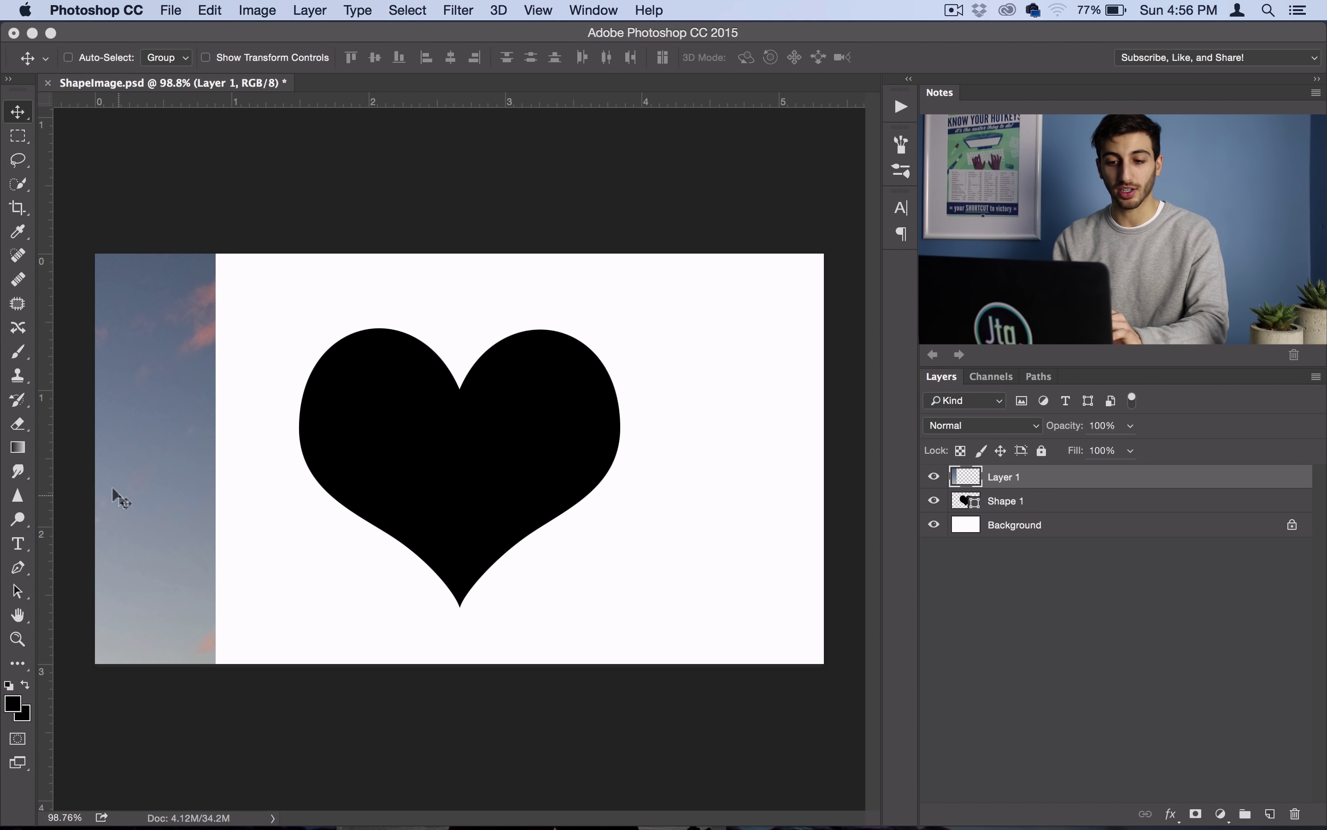
left_click_drag(115, 496, 793, 398)
left_click_drag(500, 573, 608, 290)
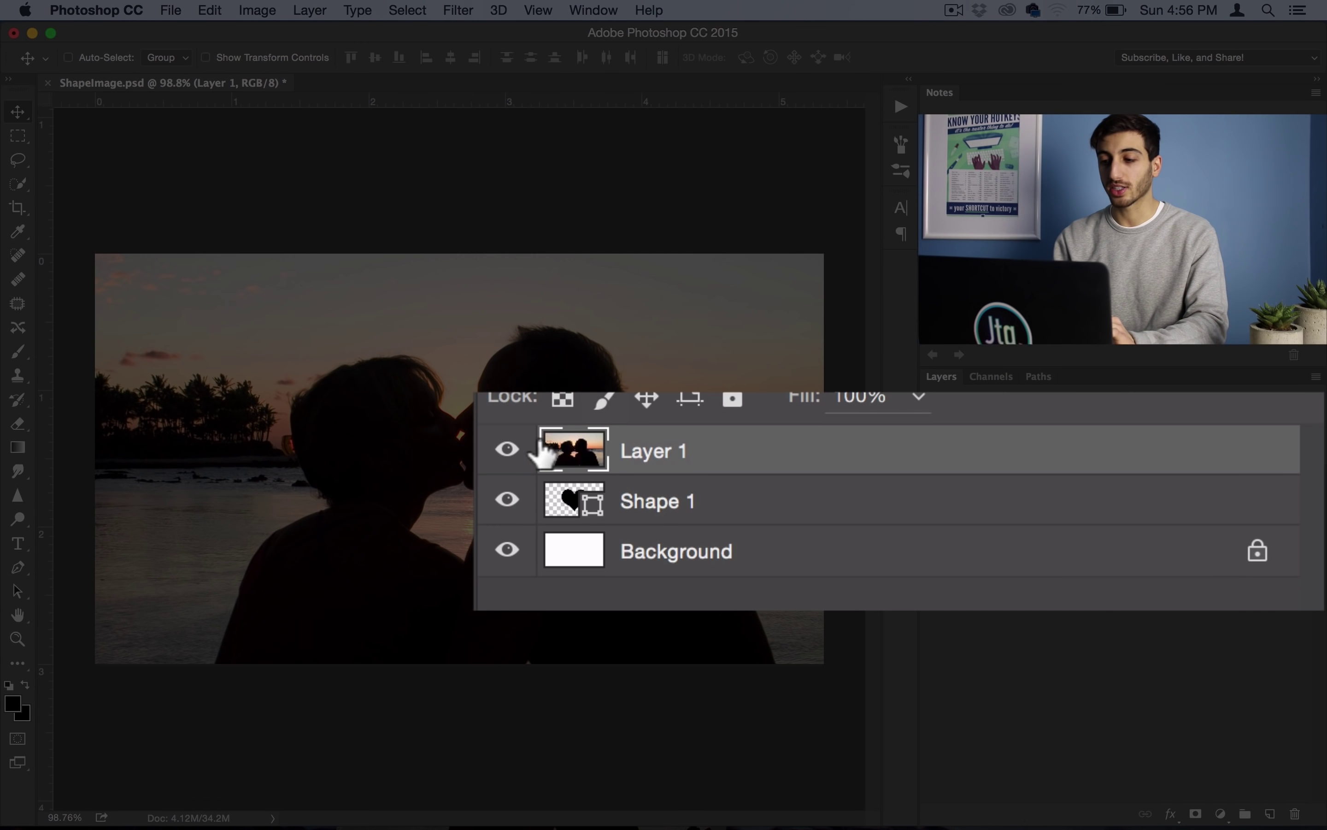
- Hide and reshow the photo and heart layers to check their stacking
left_click(935, 470)
left_click(934, 500)
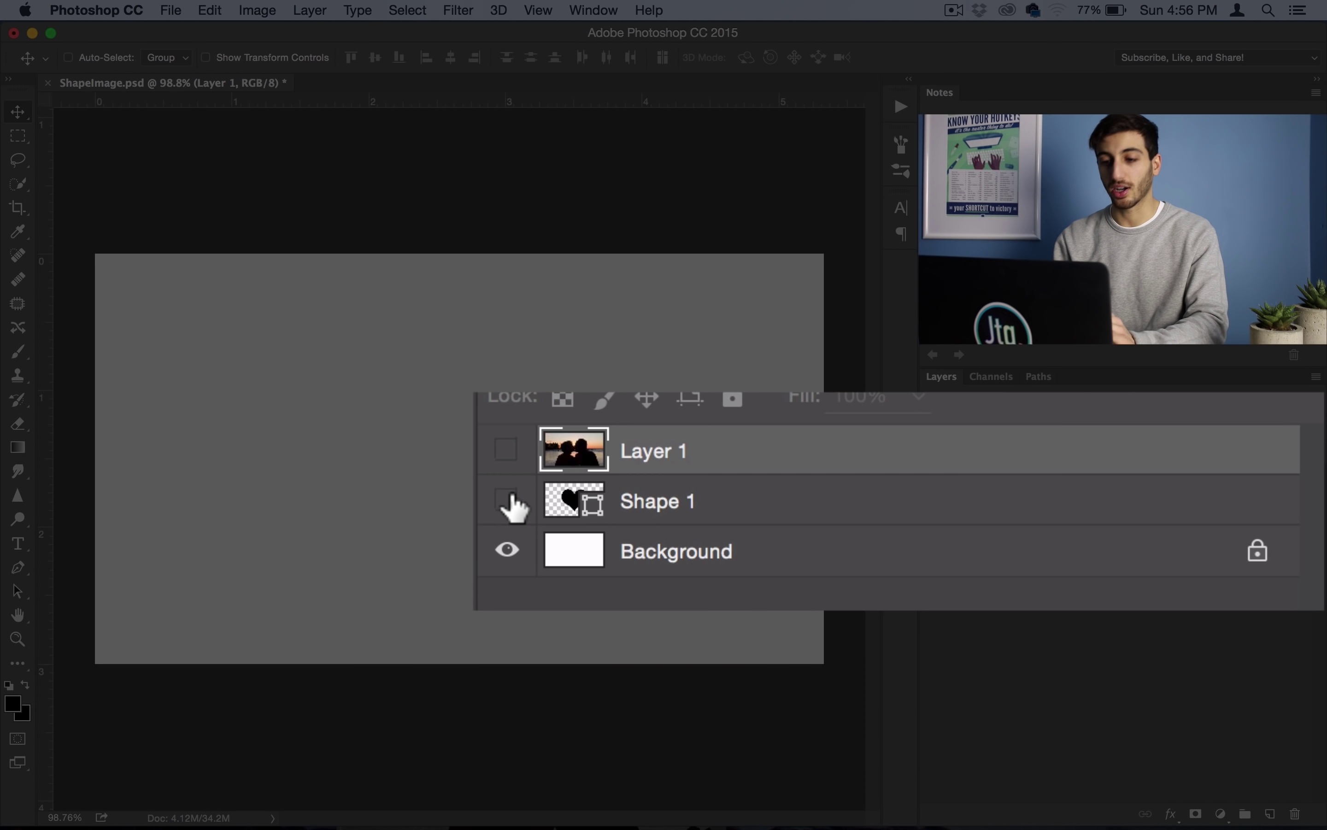
left_click(507, 500)
left_click(505, 450)
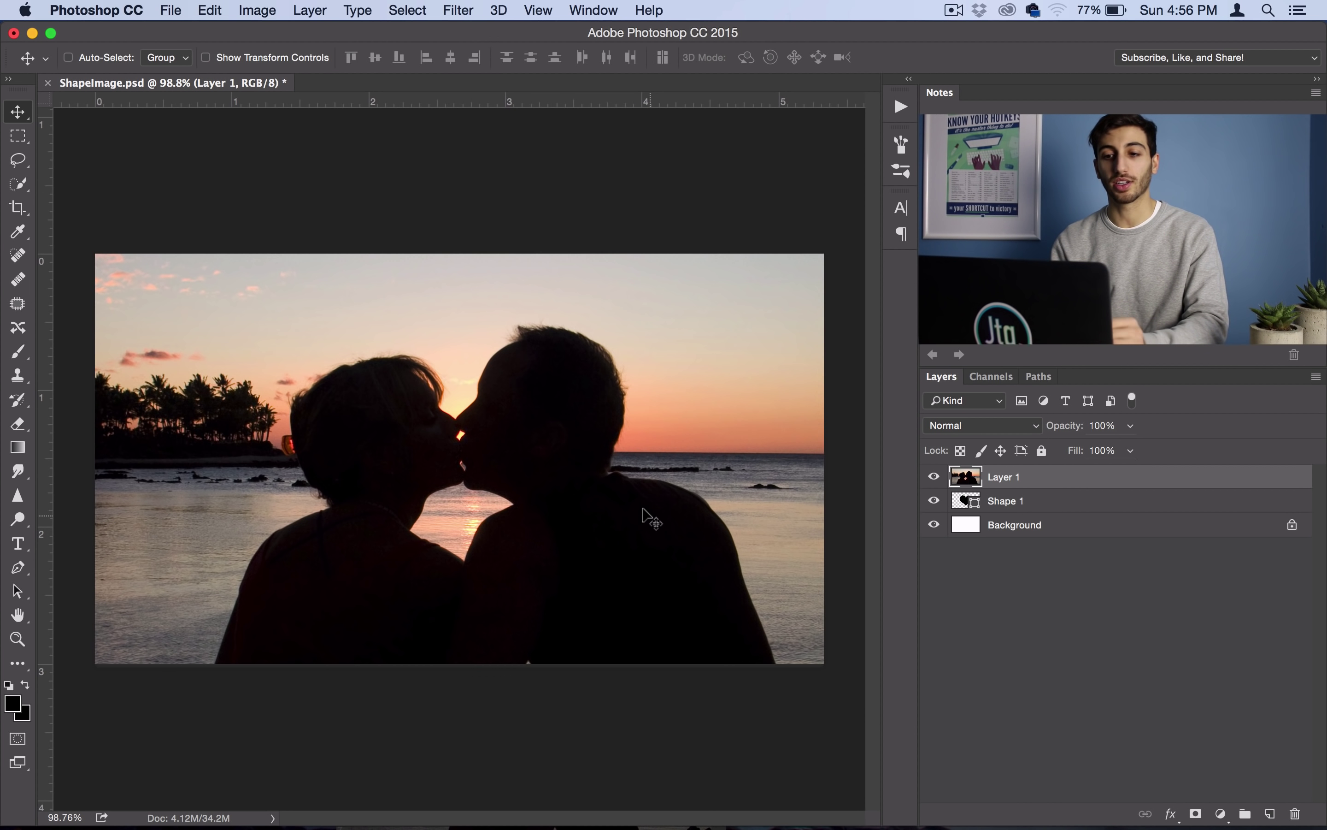
- Clip Layer 1's sunset photo to the Shape 1 heart and nudge it down inside
left_click(307, 11)
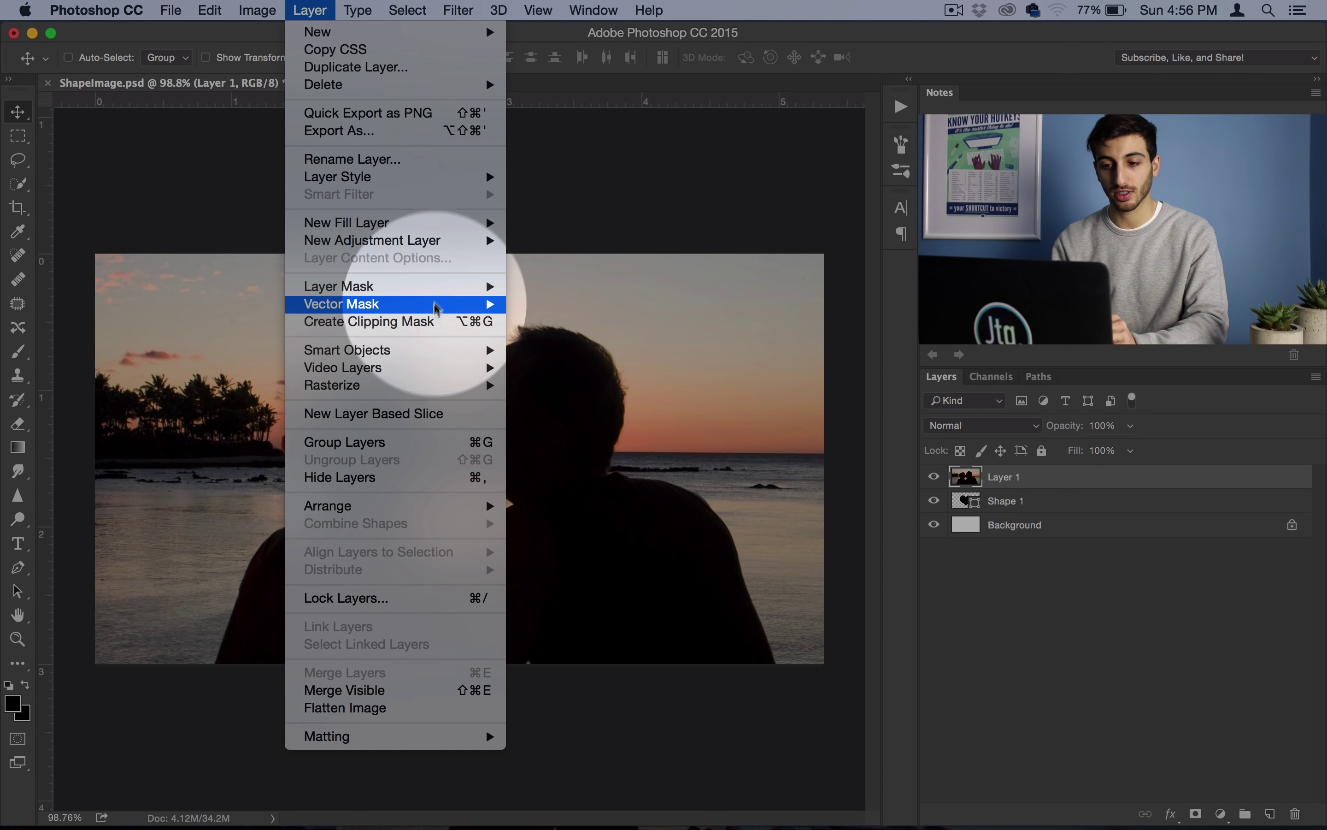
left_click(431, 323)
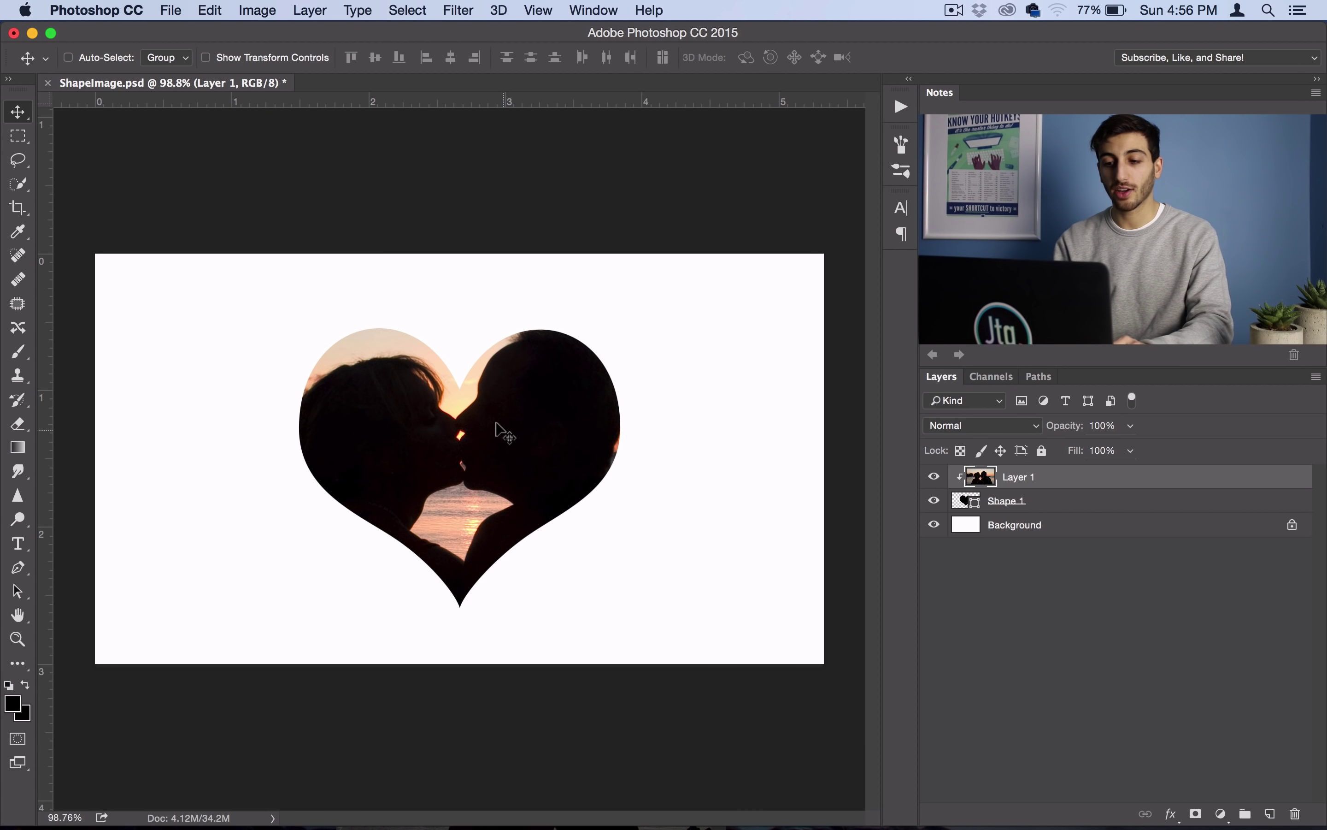
key("shift+Down")
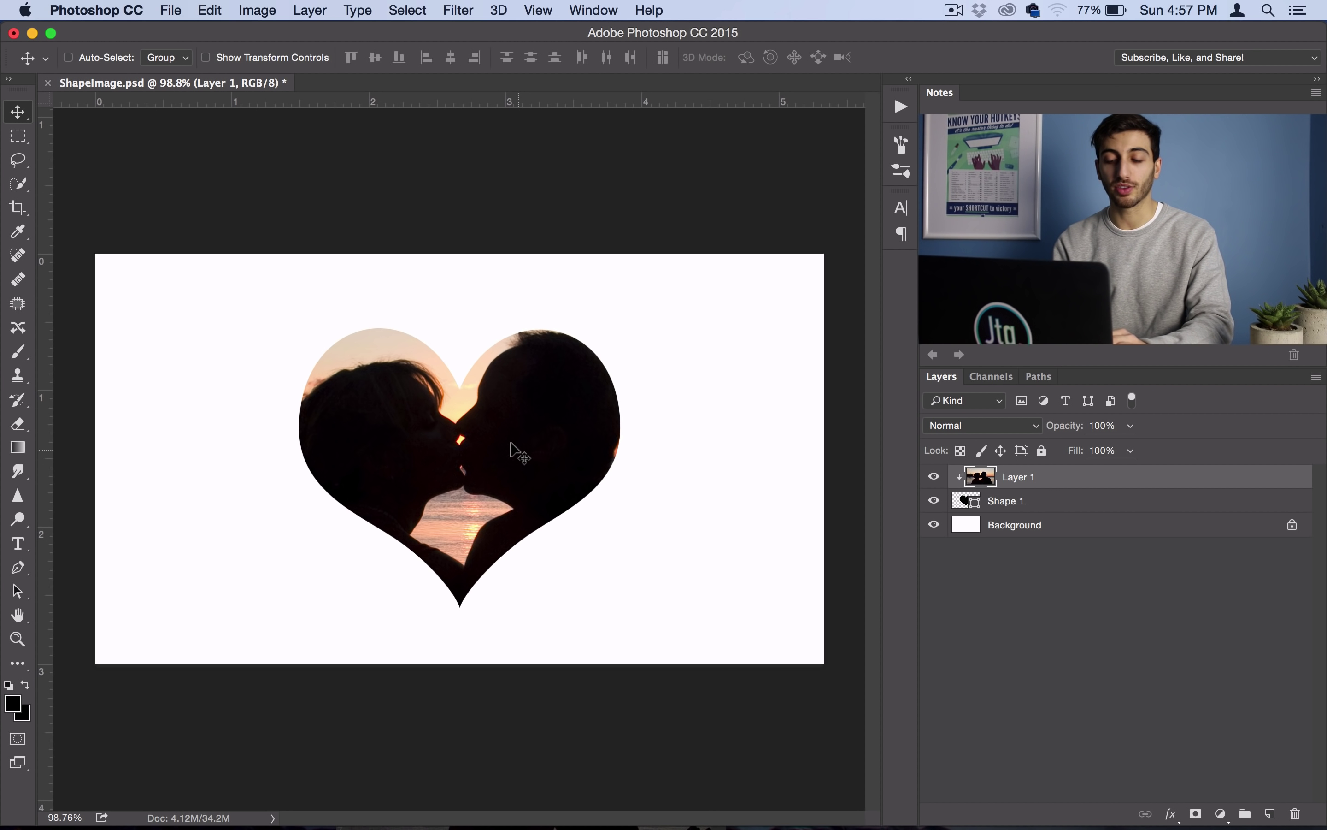
- Free Transform the sunset photo down to about 82% around its centre
left_click_drag(492, 427, 491, 417)
left_click(227, 7)
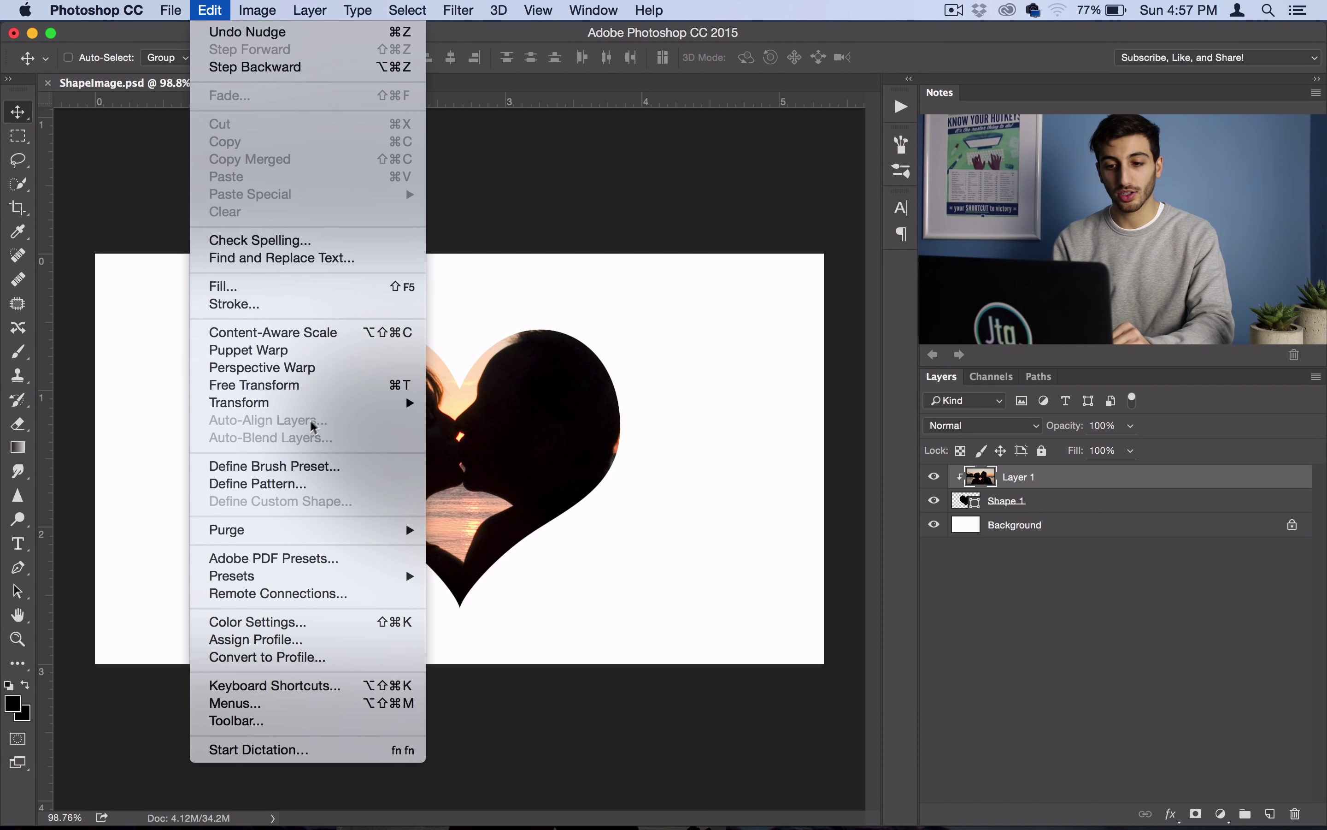
mouse_move(330, 406)
left_click(464, 432)
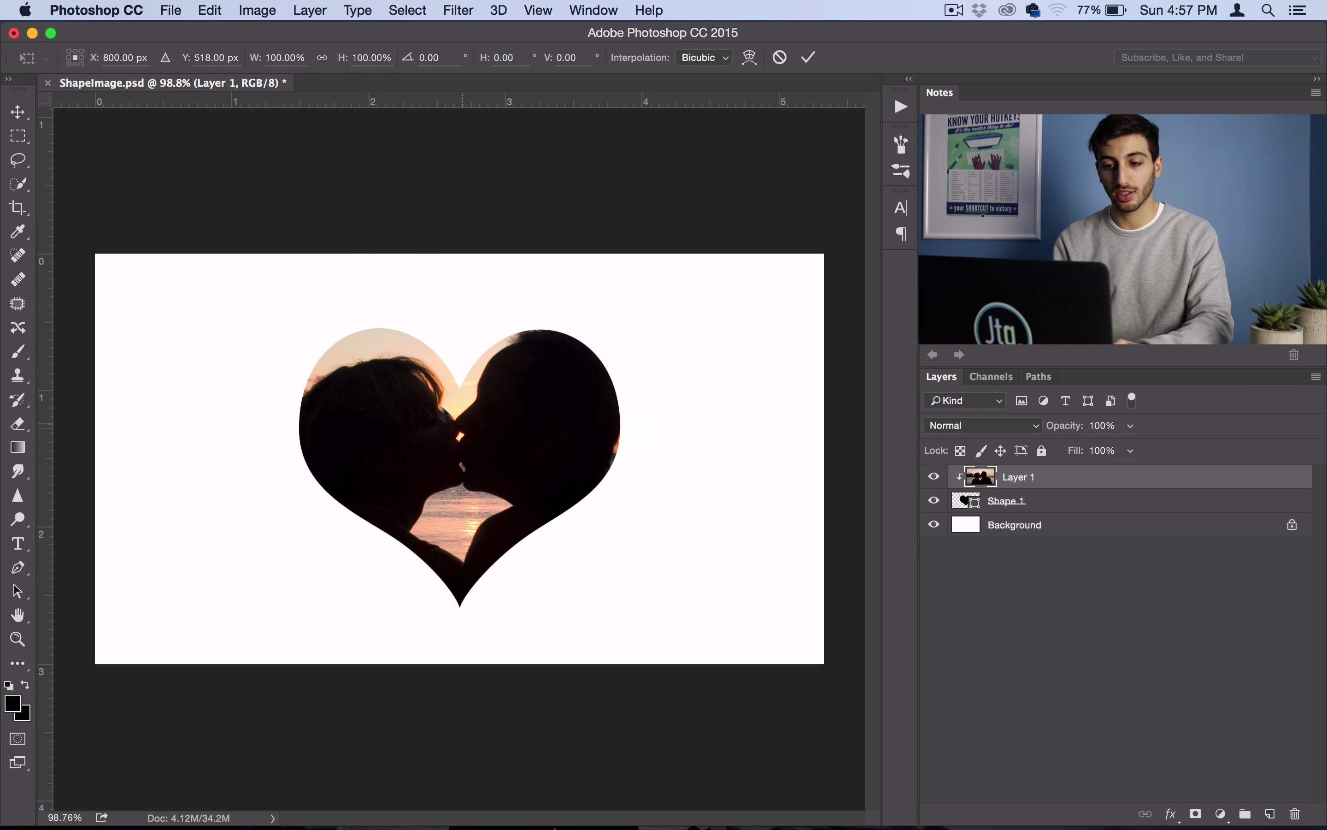
key("super+minus")
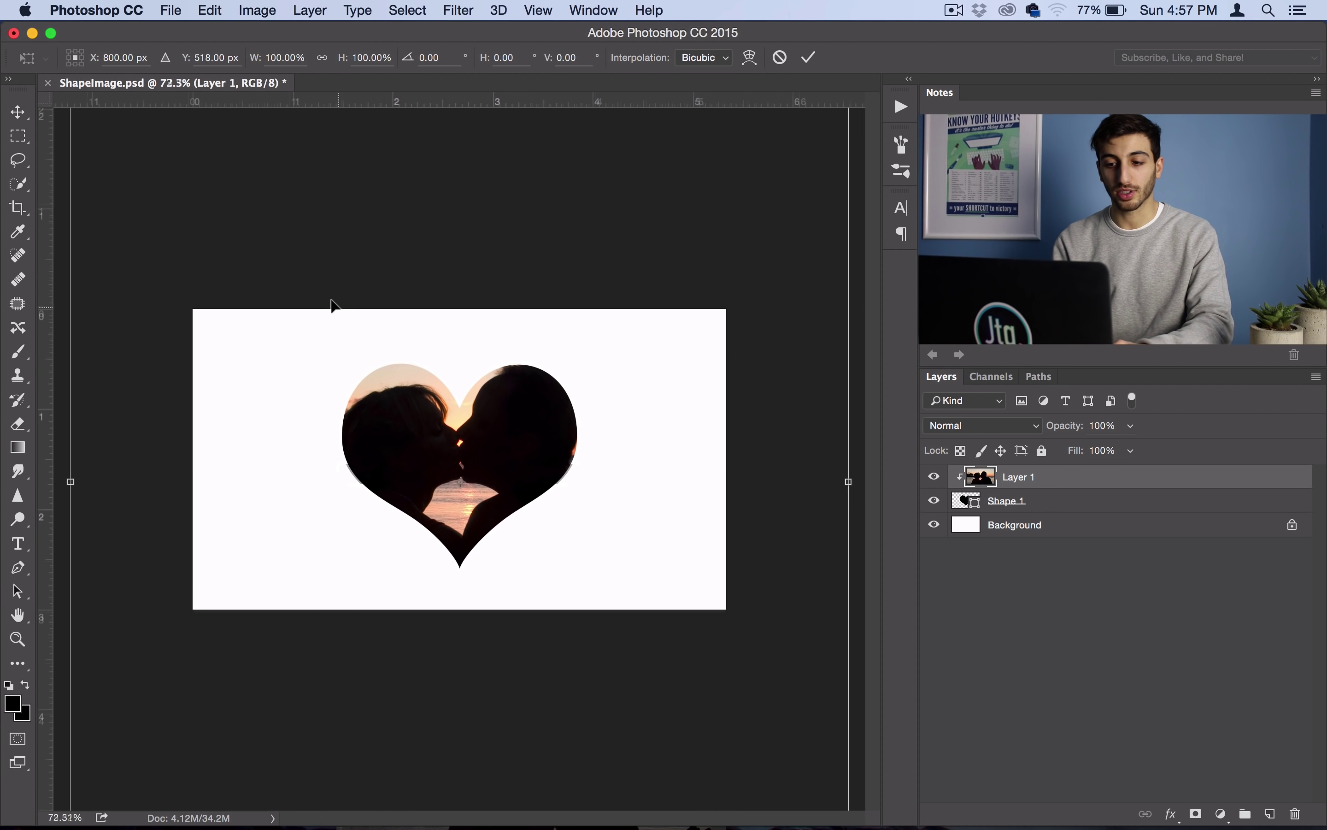
scroll(361, 256, "down", 5)
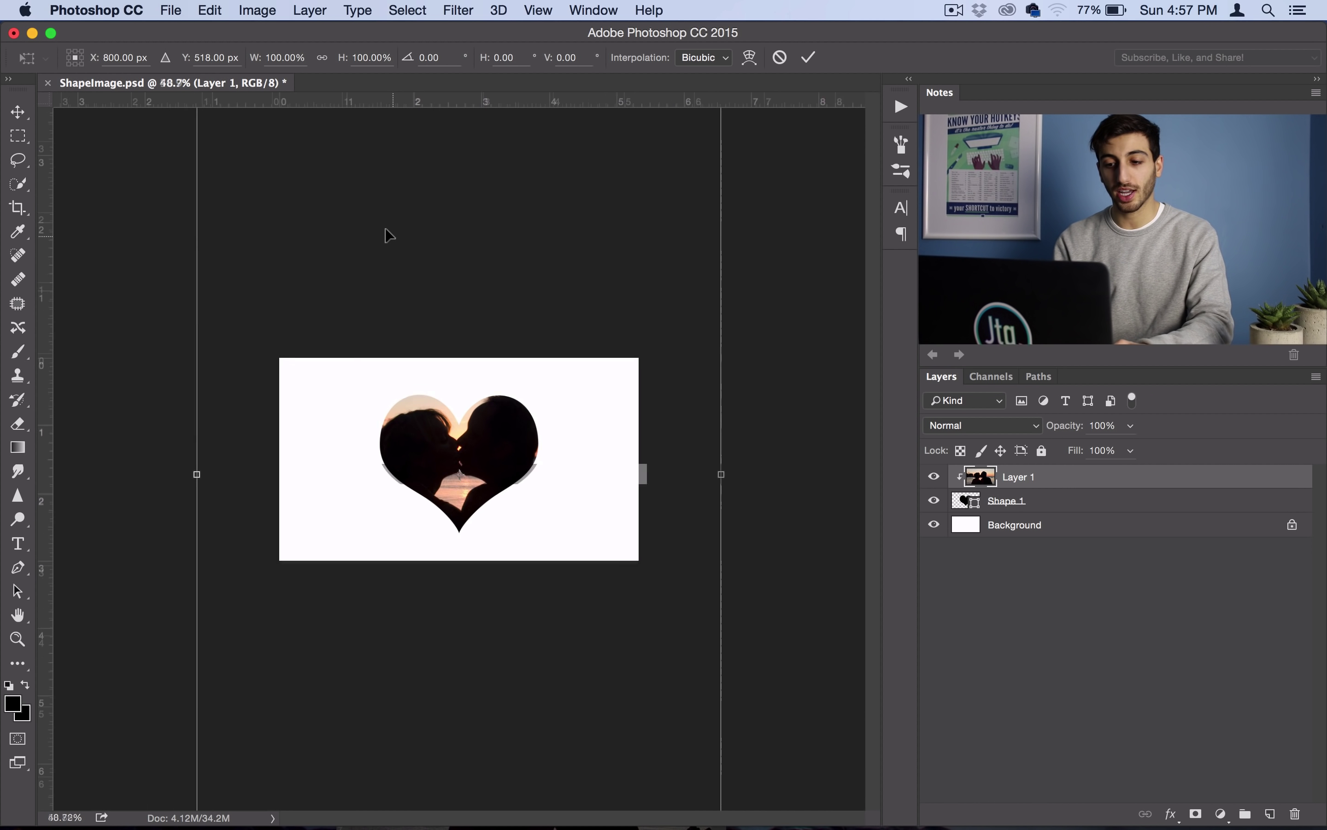
left_click_drag(239, 140, 340, 191)
key("Return")
- Nudge the photo up inside the heart, view at 100%, and select the Background layer
key("shift+Up")
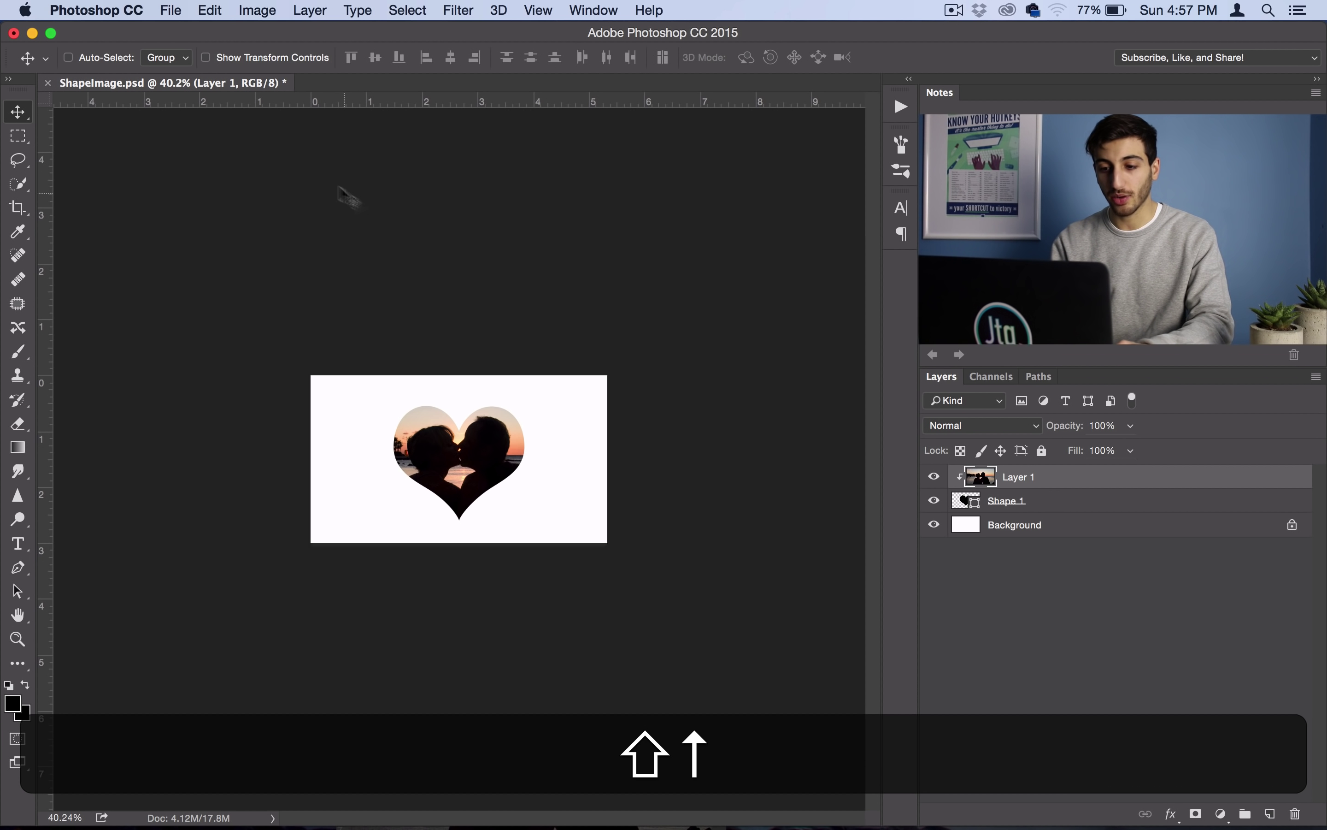
key("super+1")
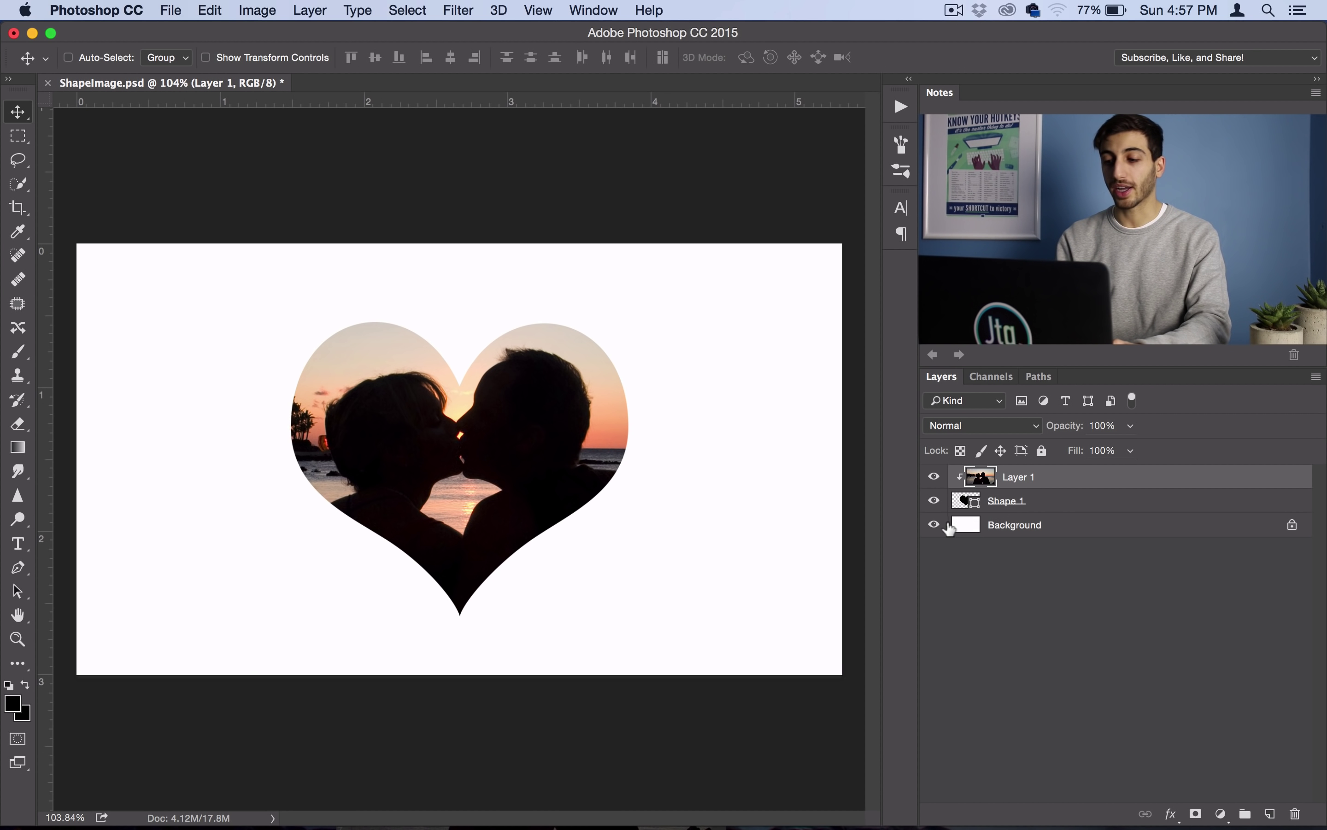
left_click(992, 527)
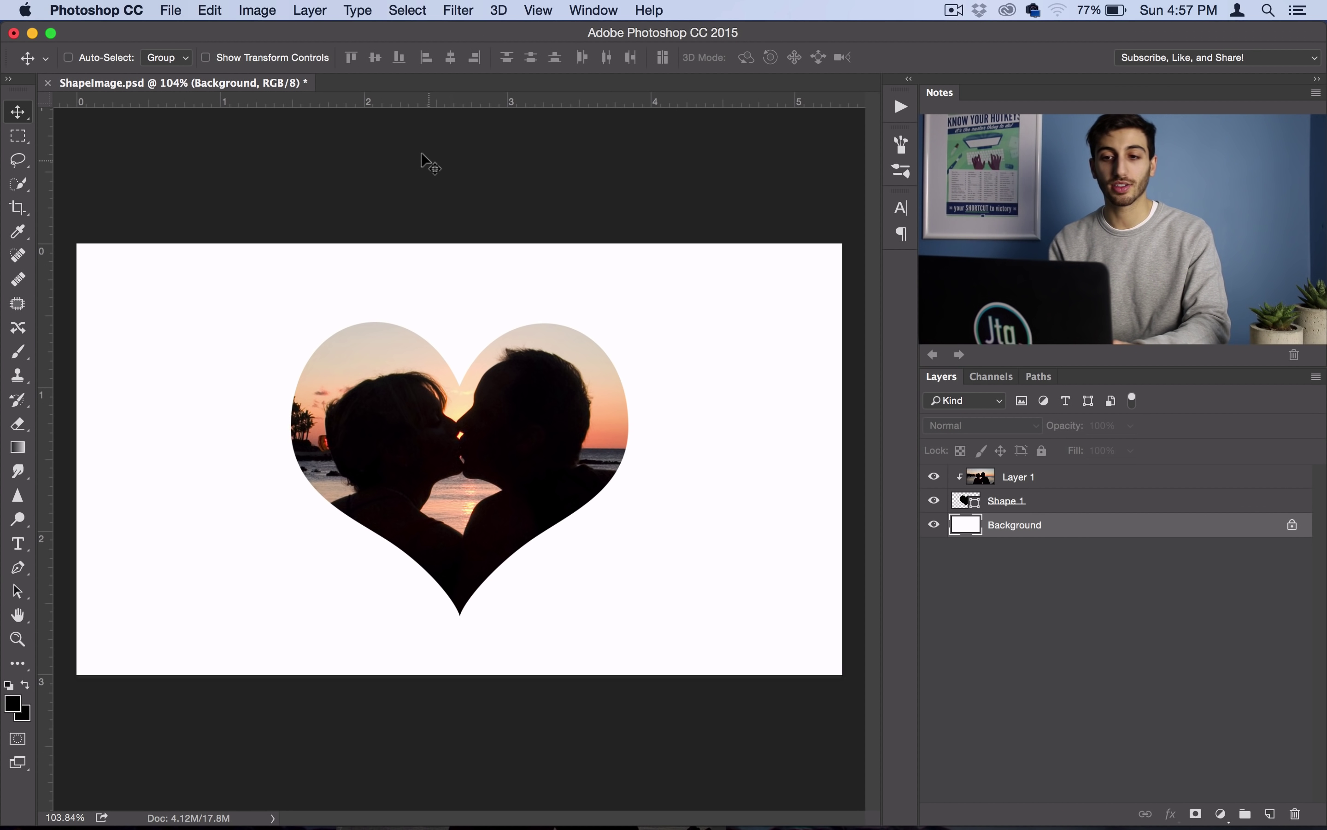
- Create a Gradient Fill 1 layer starting from the black preset gradient
left_click(310, 9)
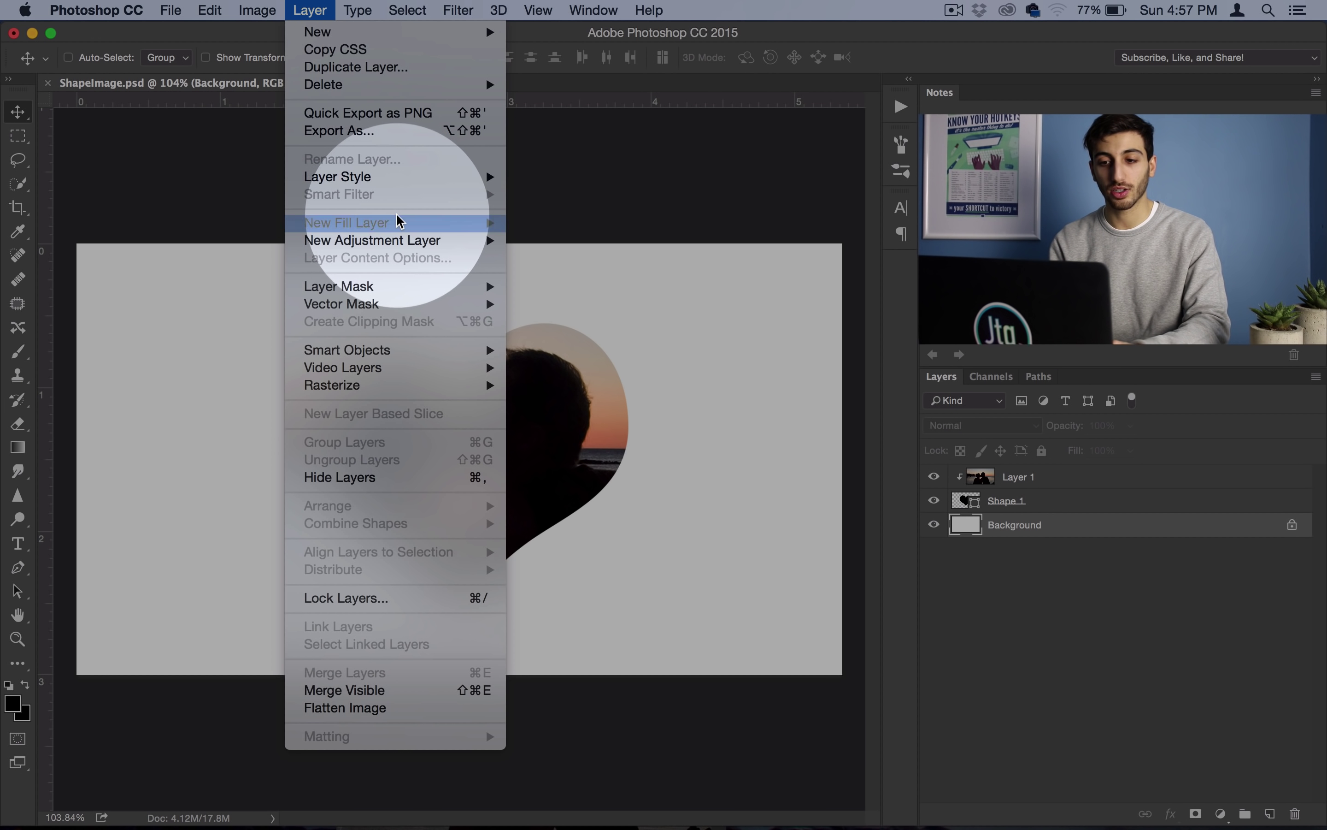
mouse_move(399, 221)
left_click(549, 239)
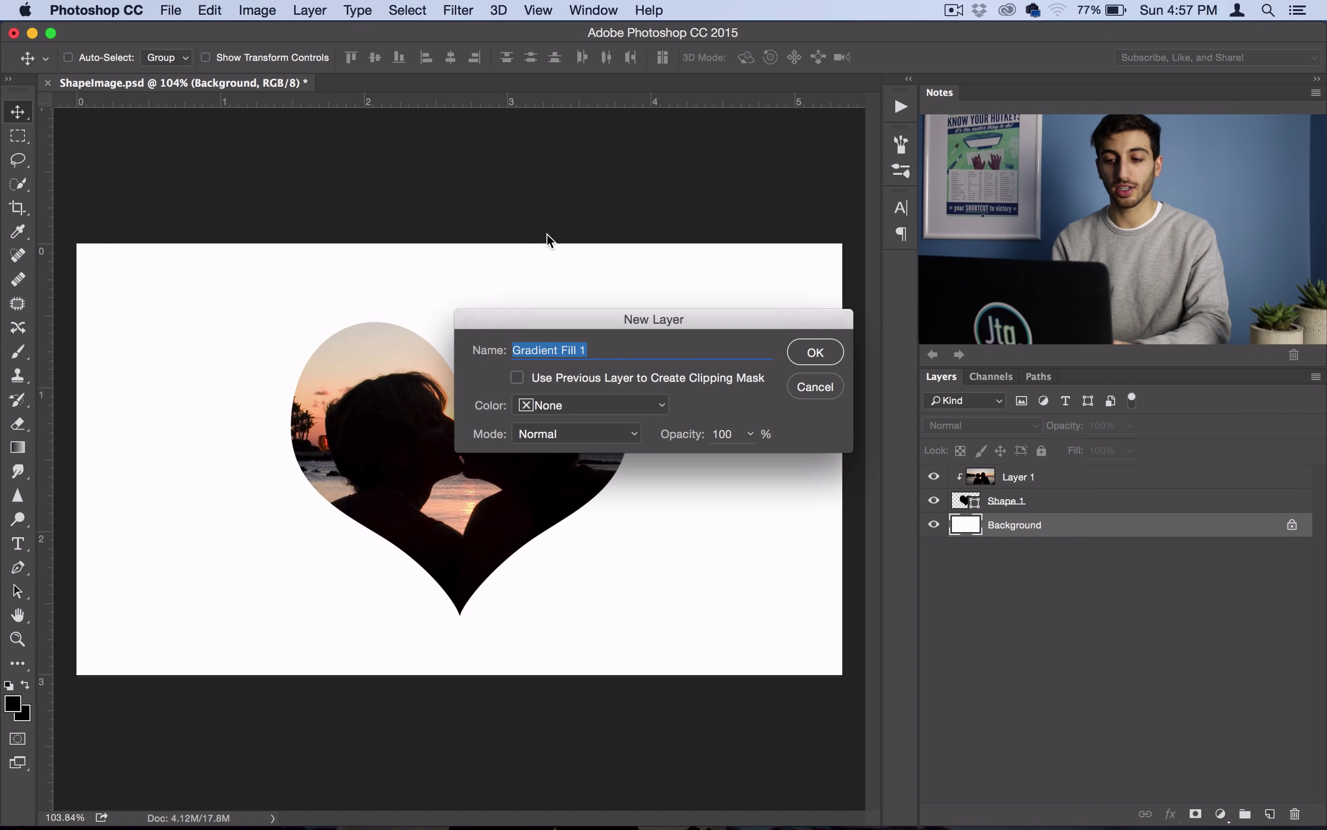
left_click(816, 352)
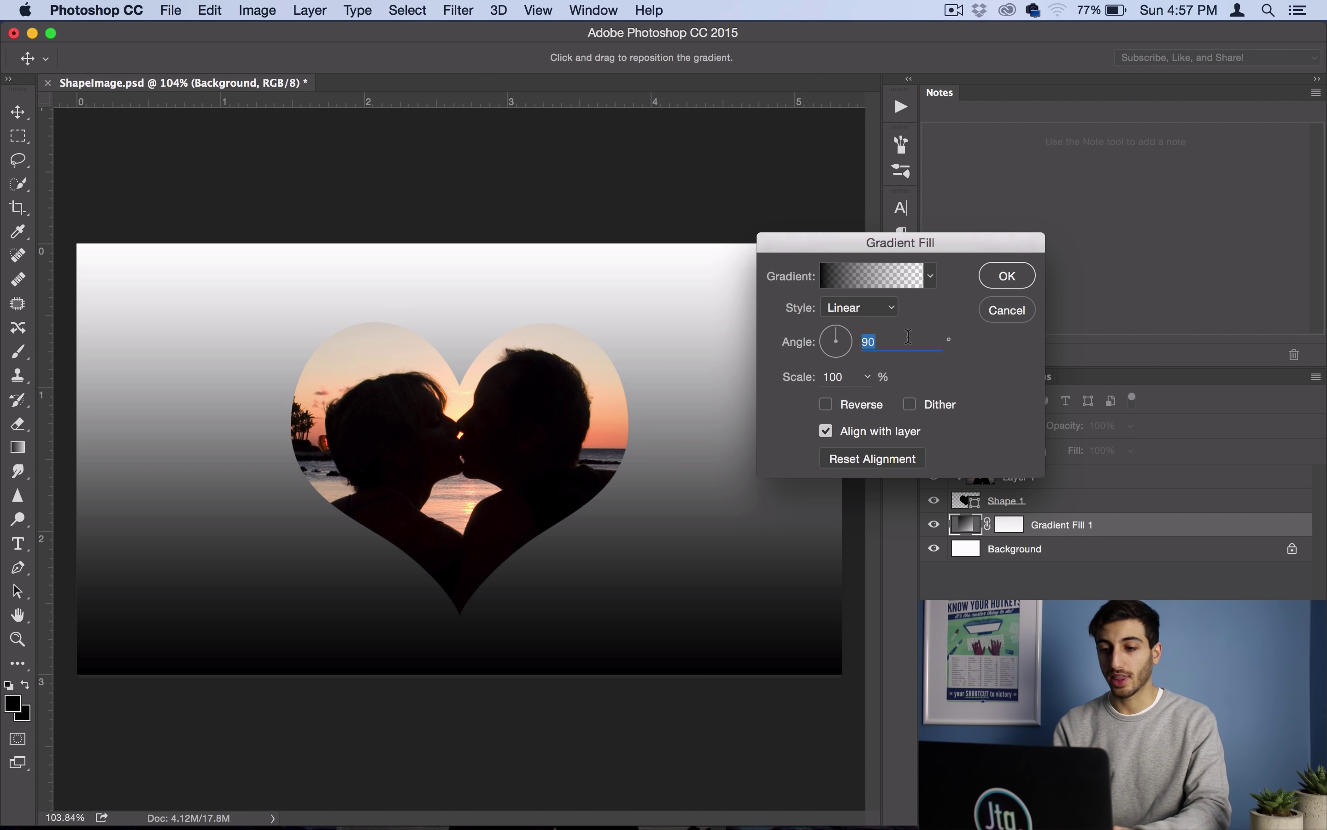
left_click(931, 277)
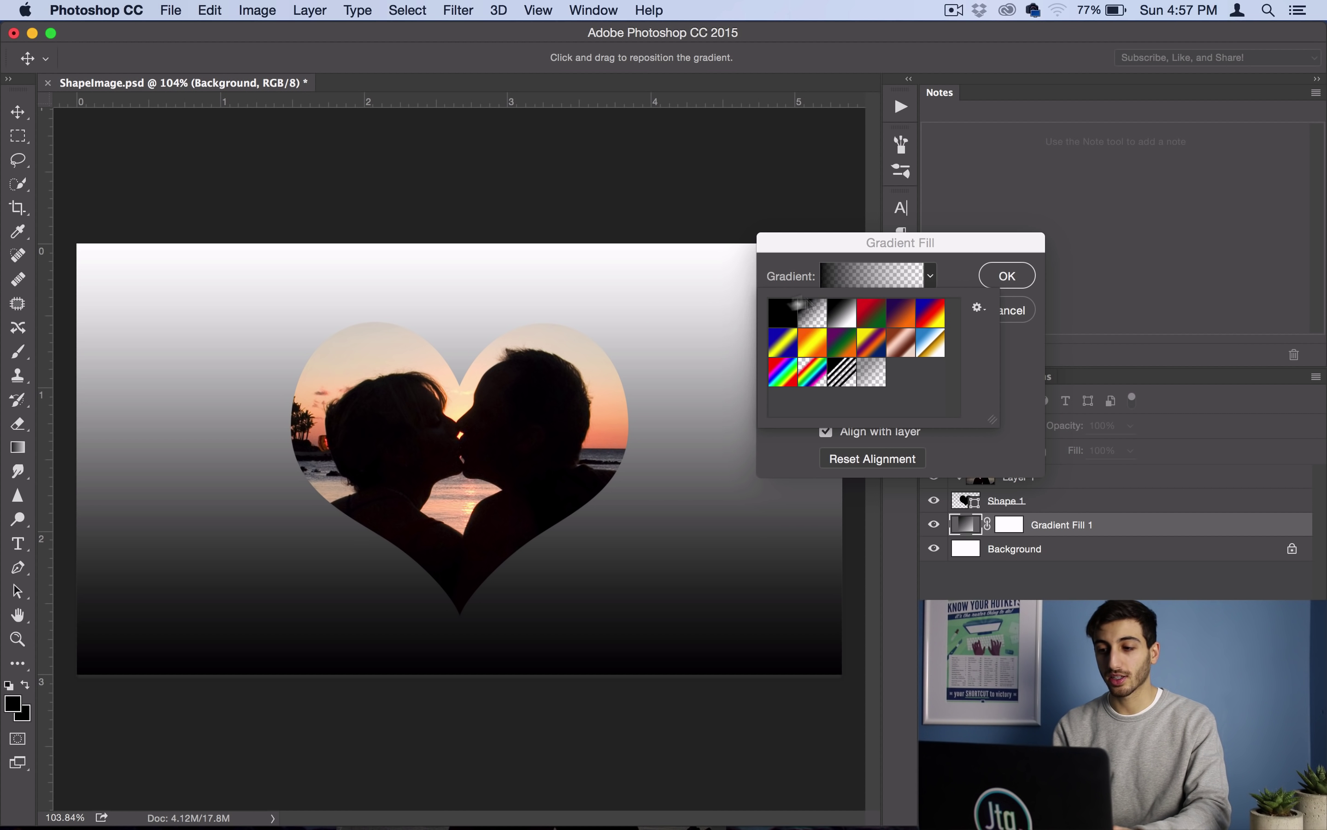
left_click(781, 308)
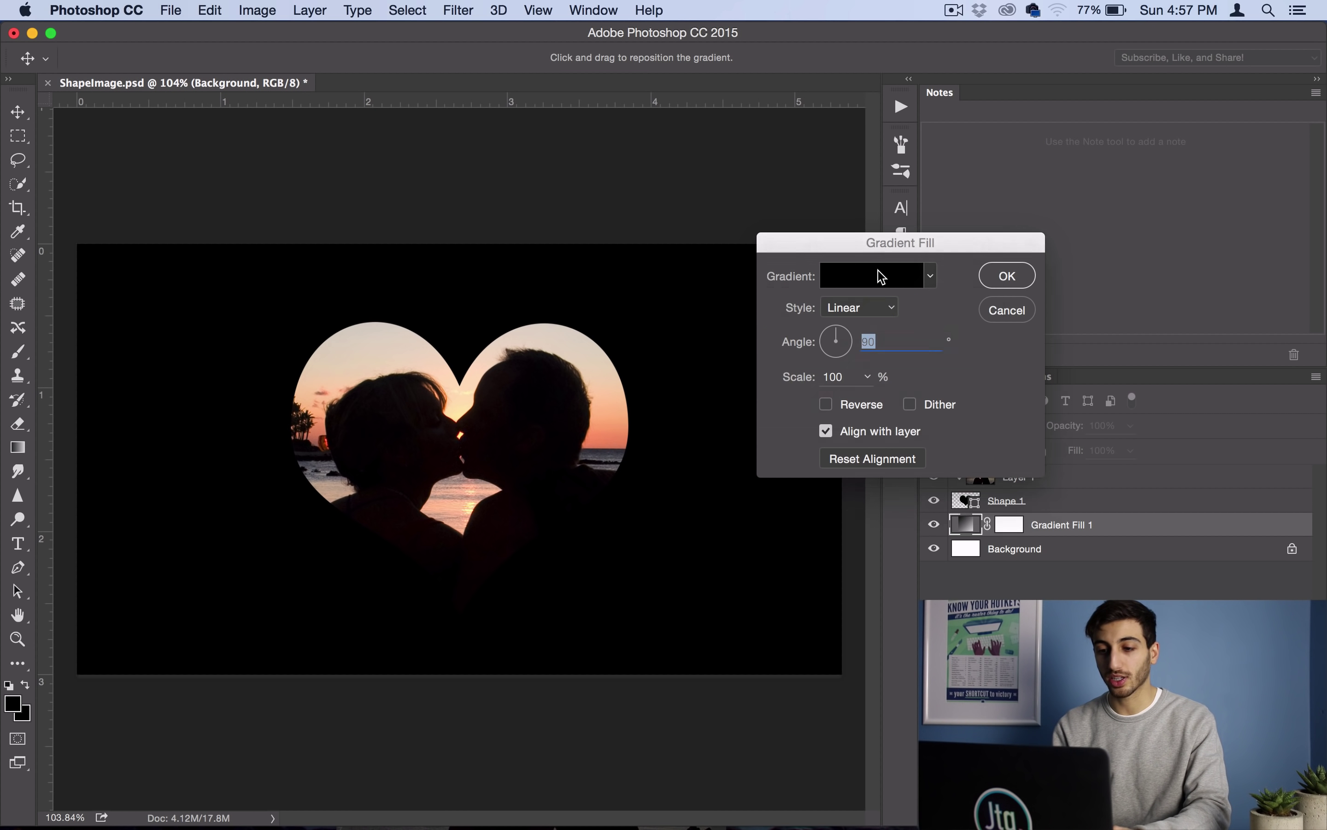
- Set the gradient stops to sampled peach f6d2b0 and beige d8d1c7, then apply the fill
left_click(862, 277)
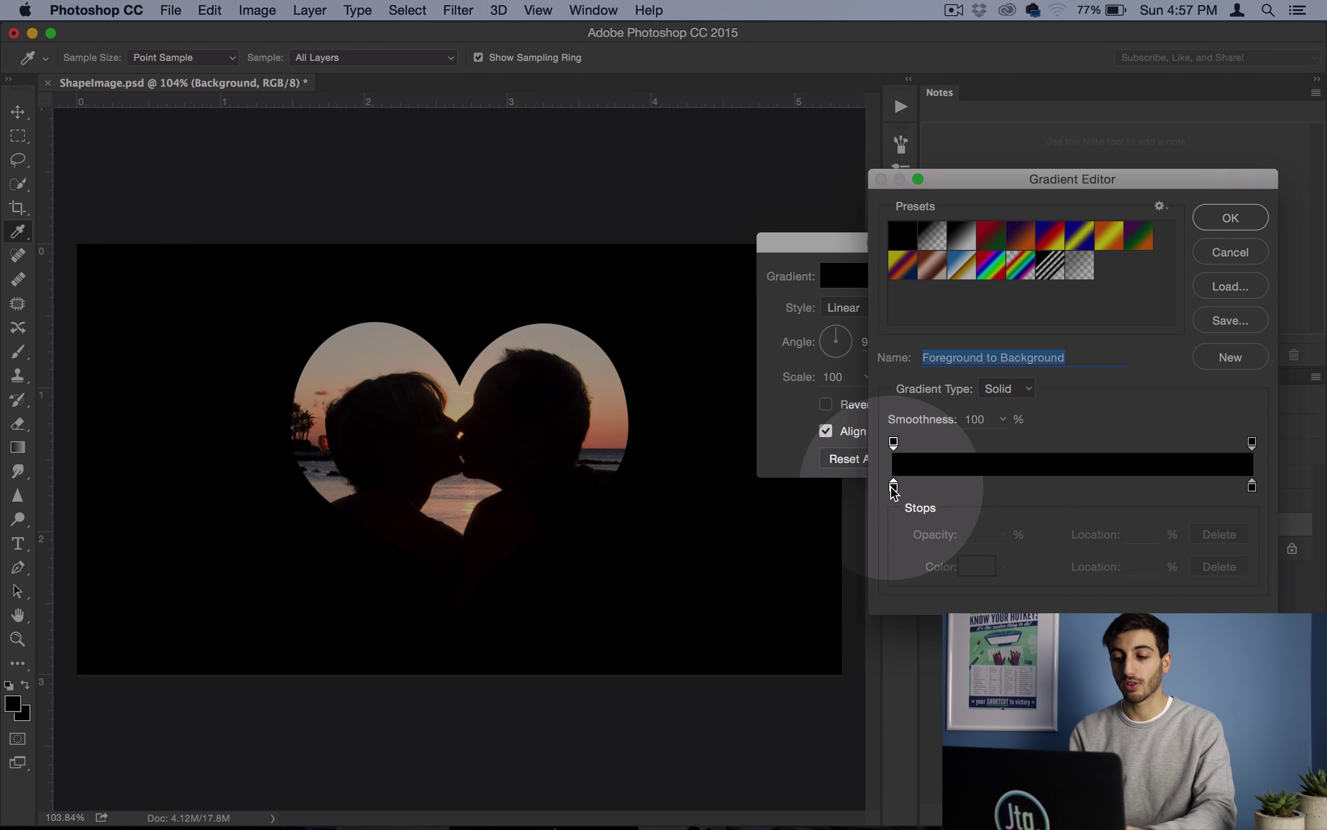
double_click(893, 486)
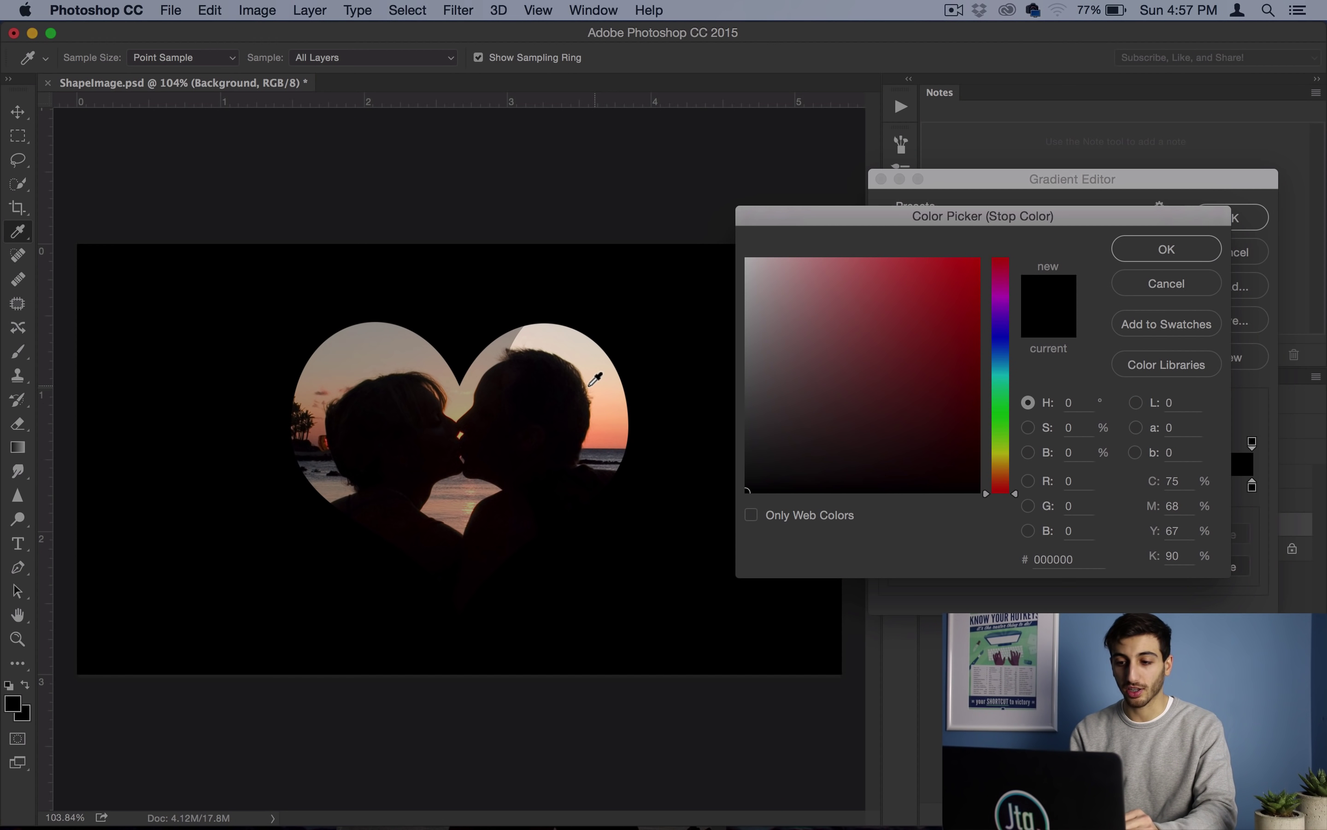
left_click(595, 387)
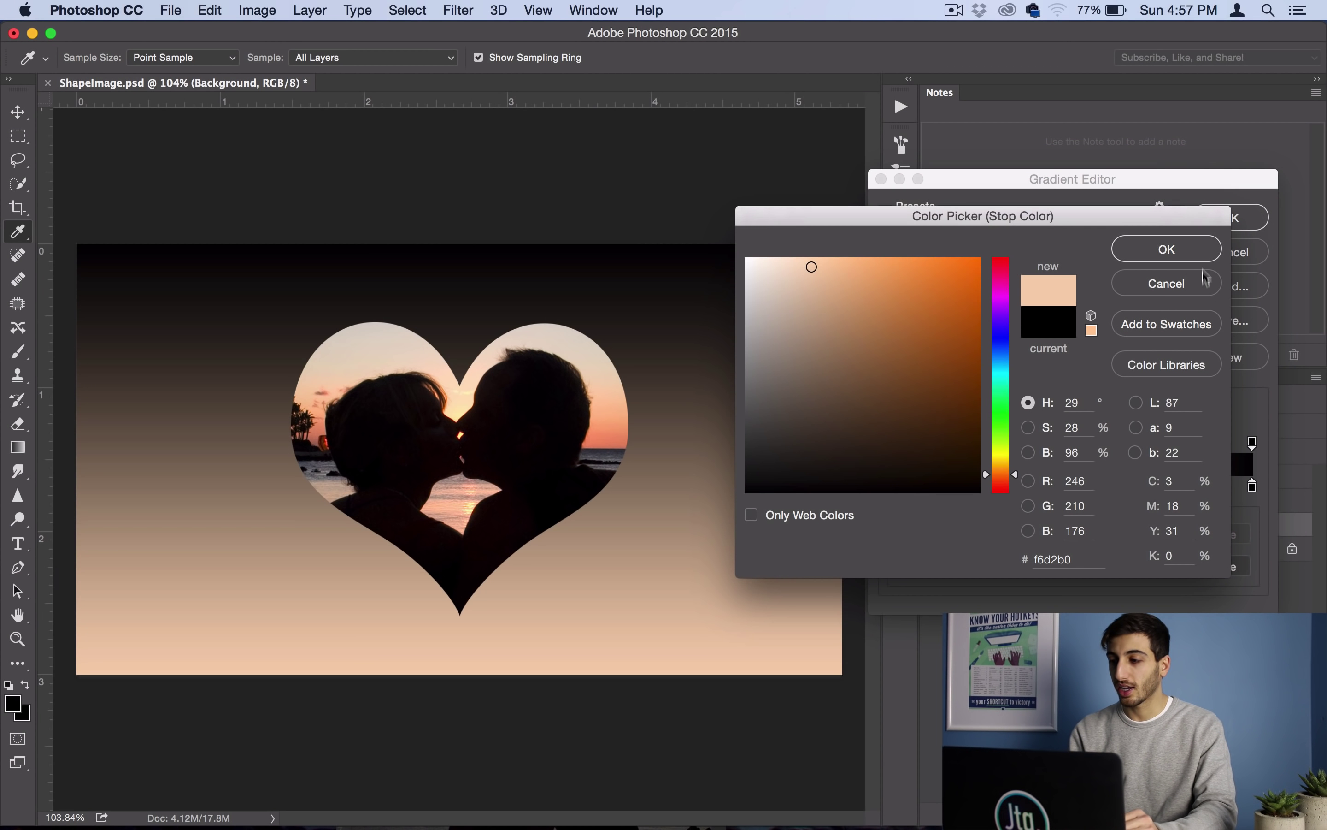
left_click(1200, 250)
double_click(1253, 486)
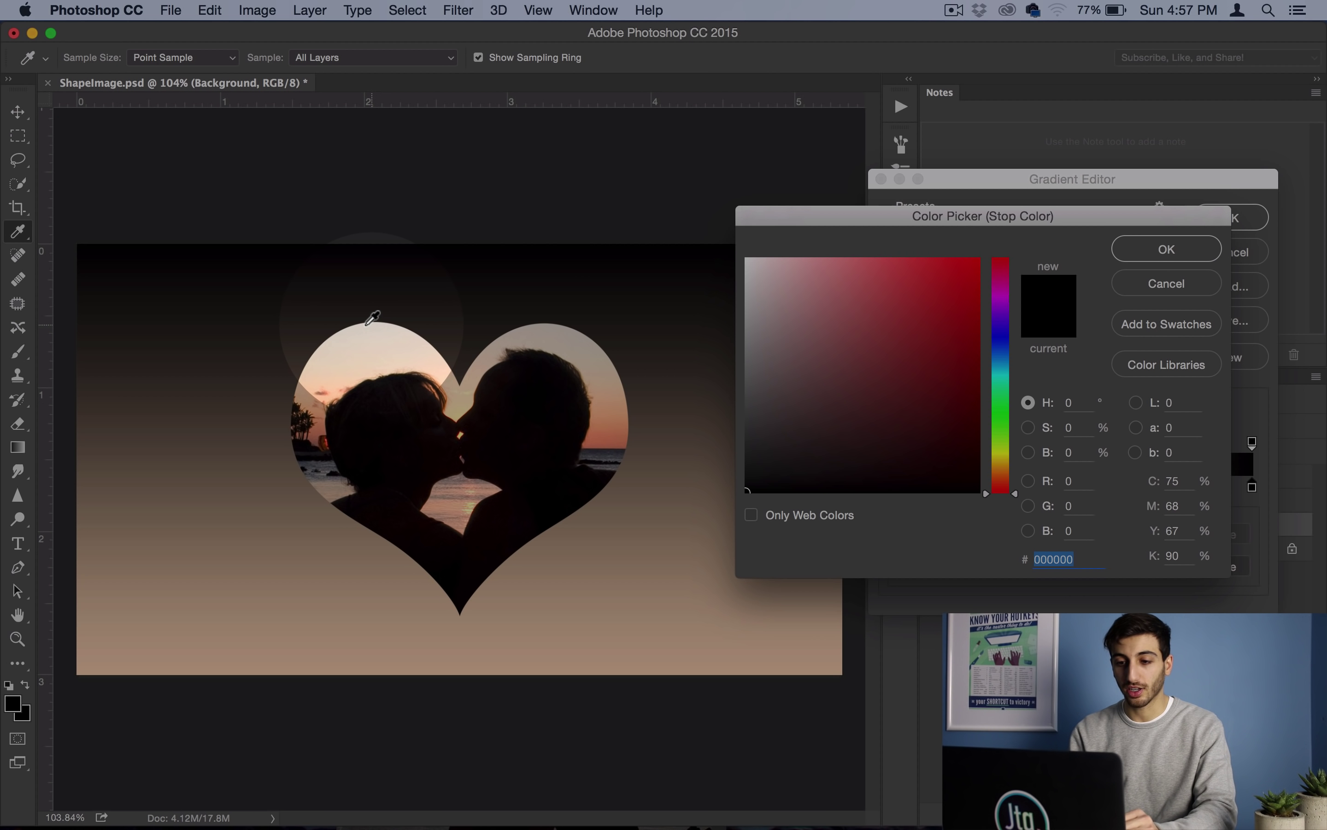
left_click(373, 318)
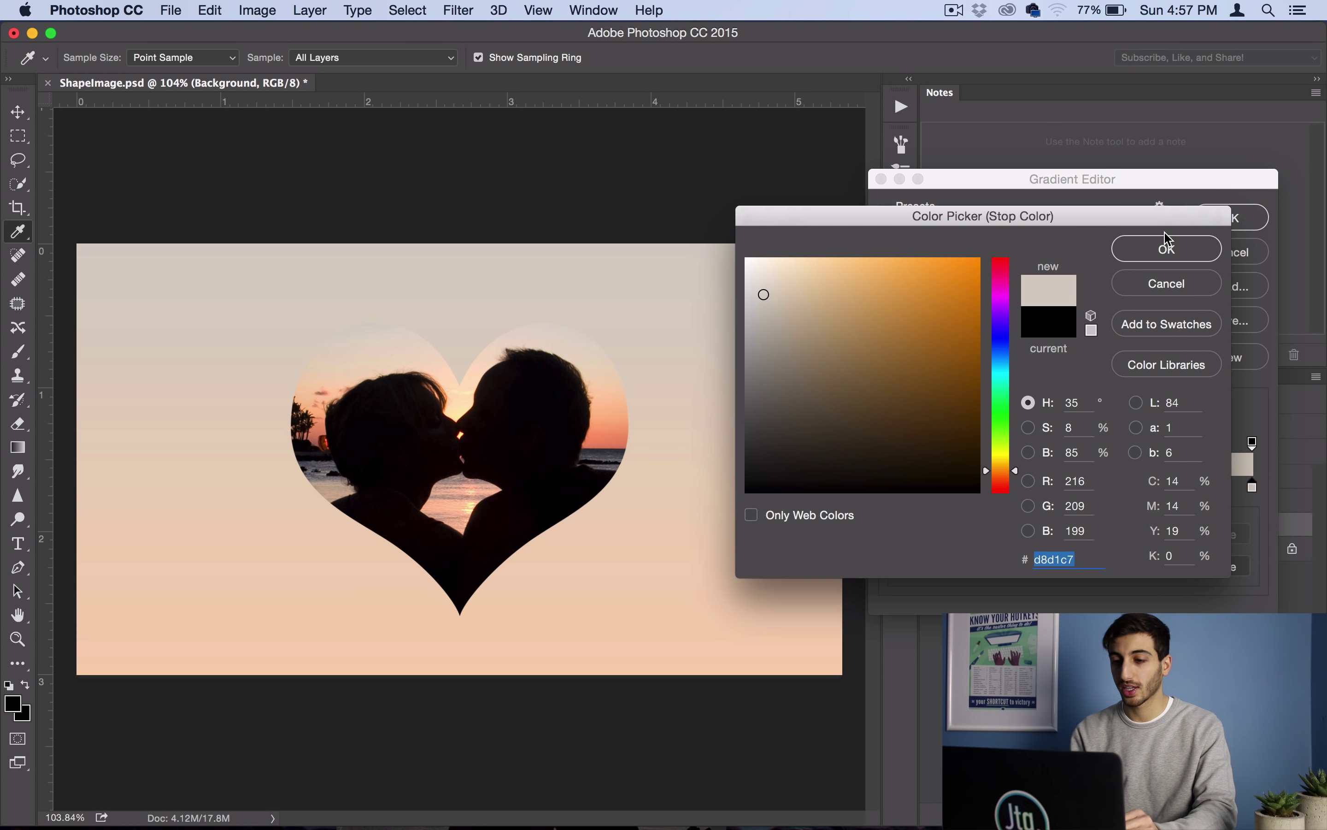
left_click(1149, 255)
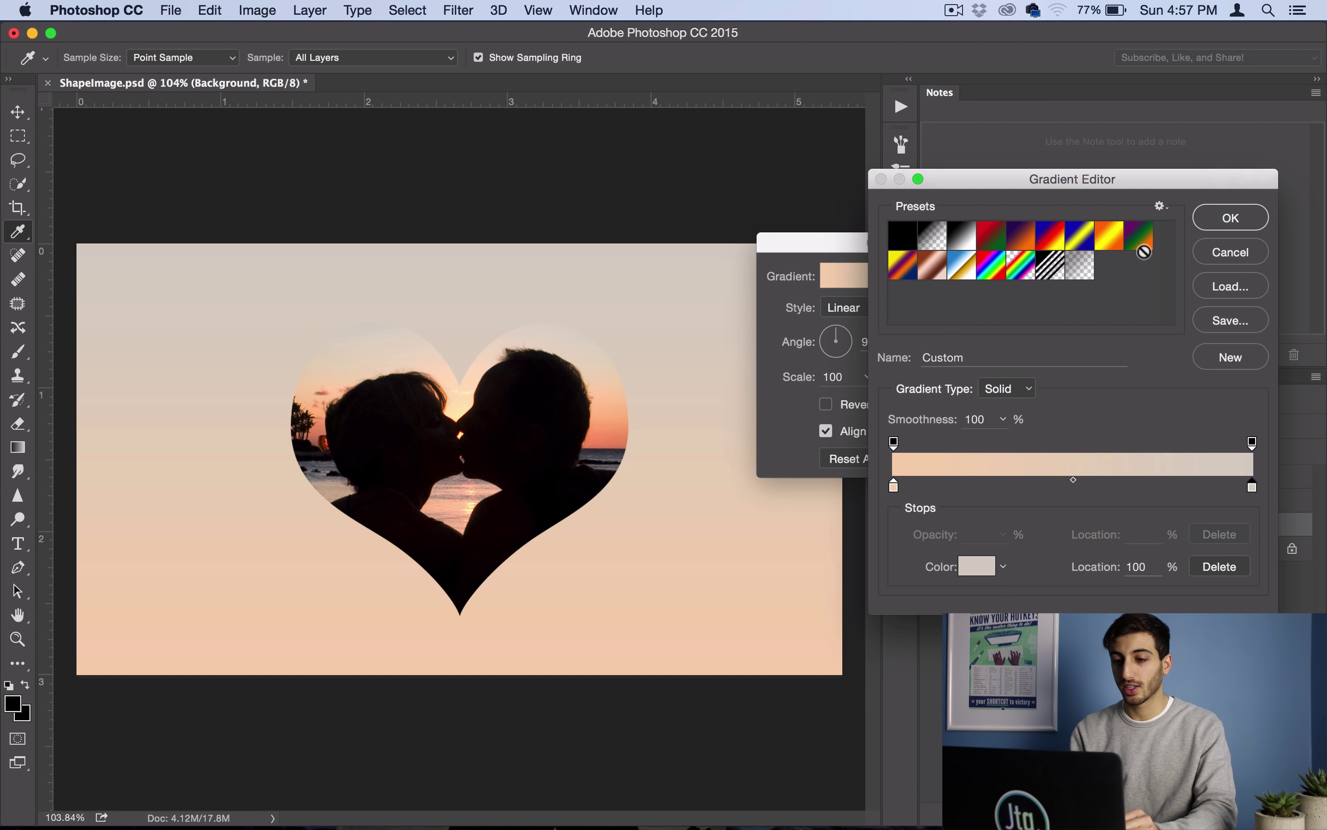
left_click(1223, 215)
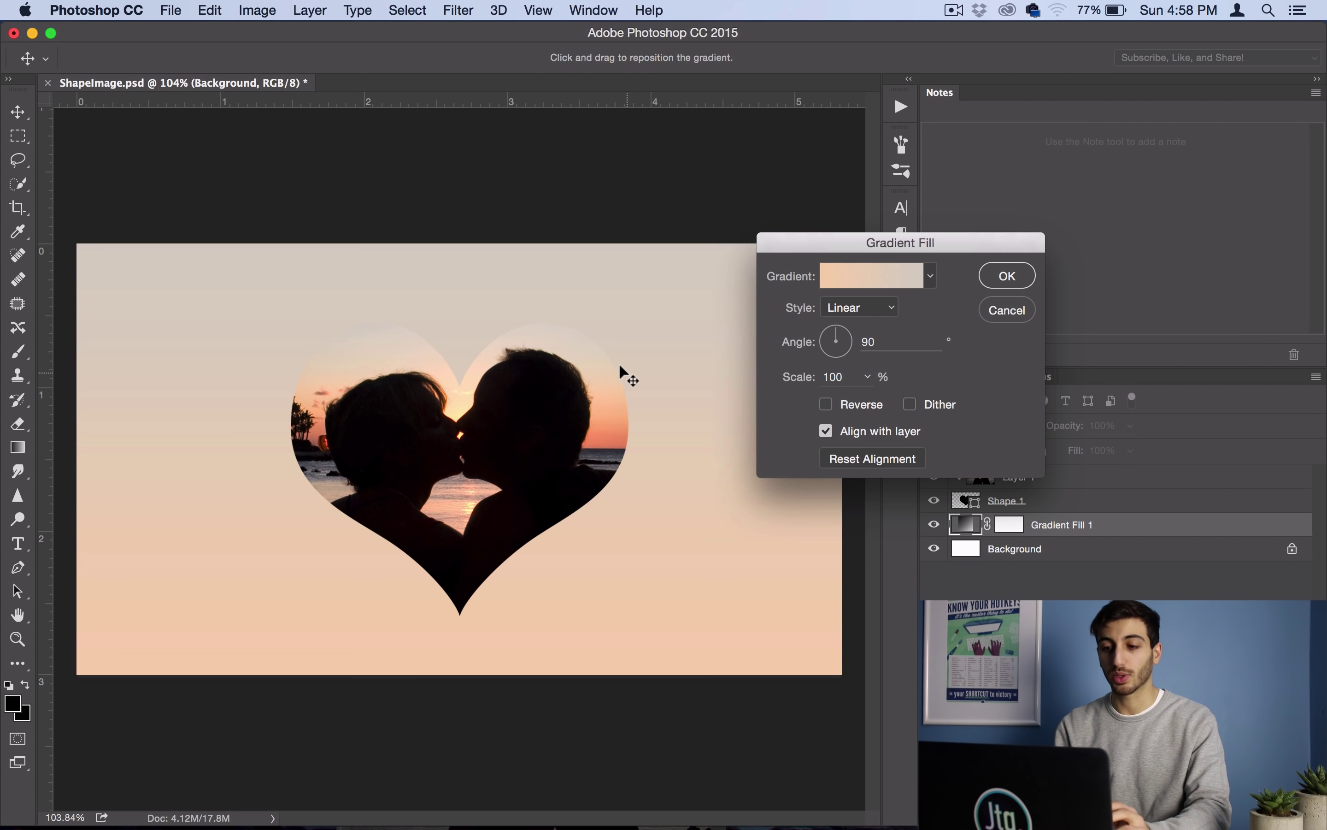
left_click(1006, 274)
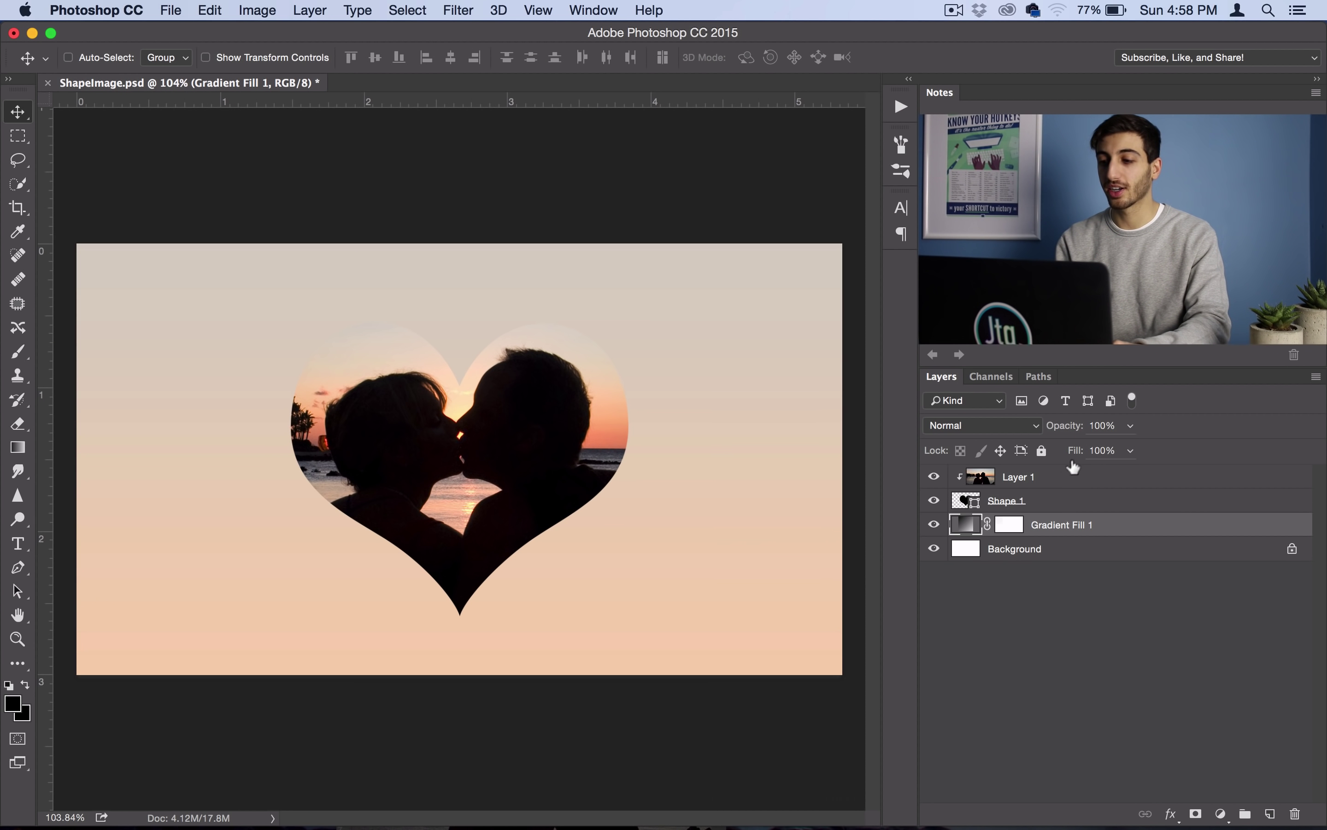
- Add a new empty Layer 2 above Layer 1
left_click(1062, 477)
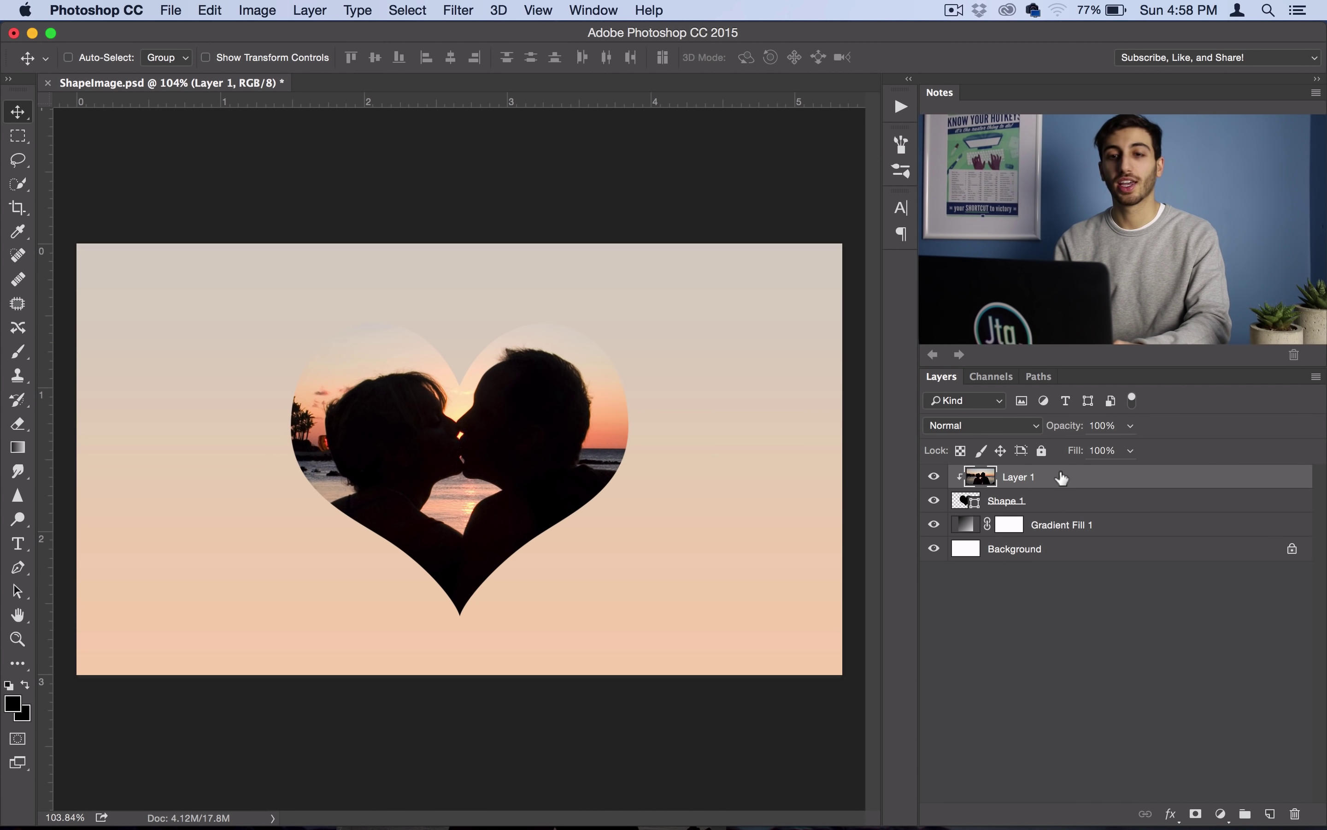
left_click(308, 10)
mouse_move(324, 35)
left_click(554, 35)
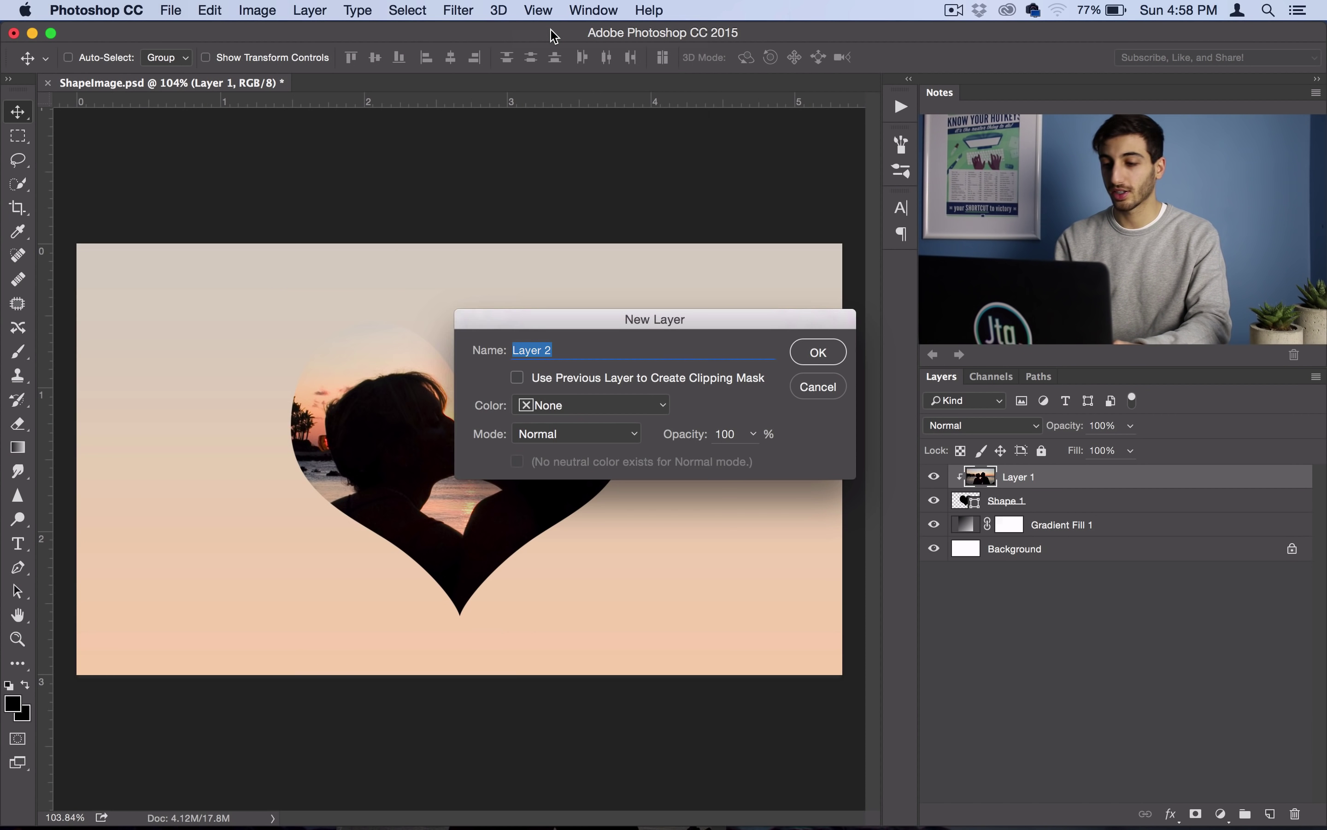
key("Return")
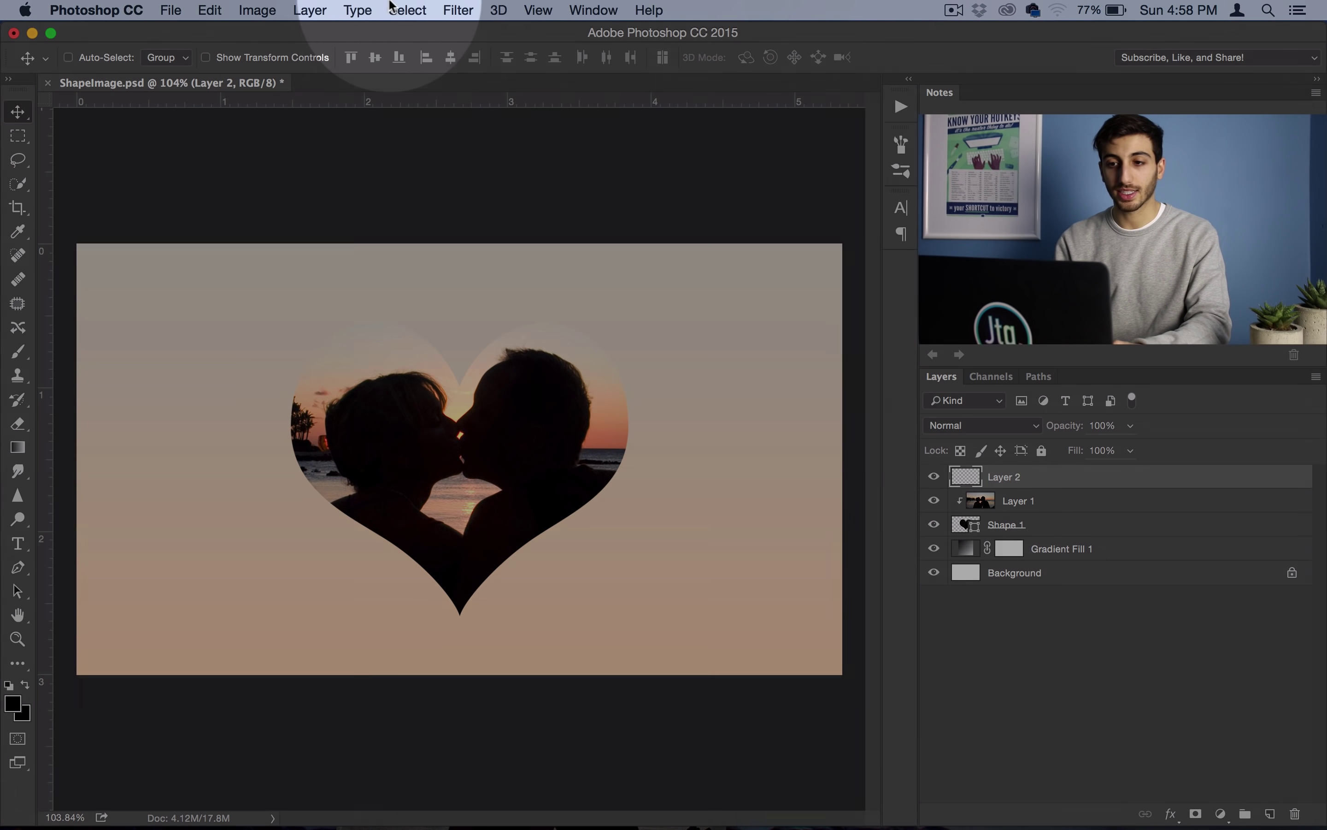
- Select the entire canvas with the Rectangular Marquee tool active
left_click(407, 10)
left_click(409, 32)
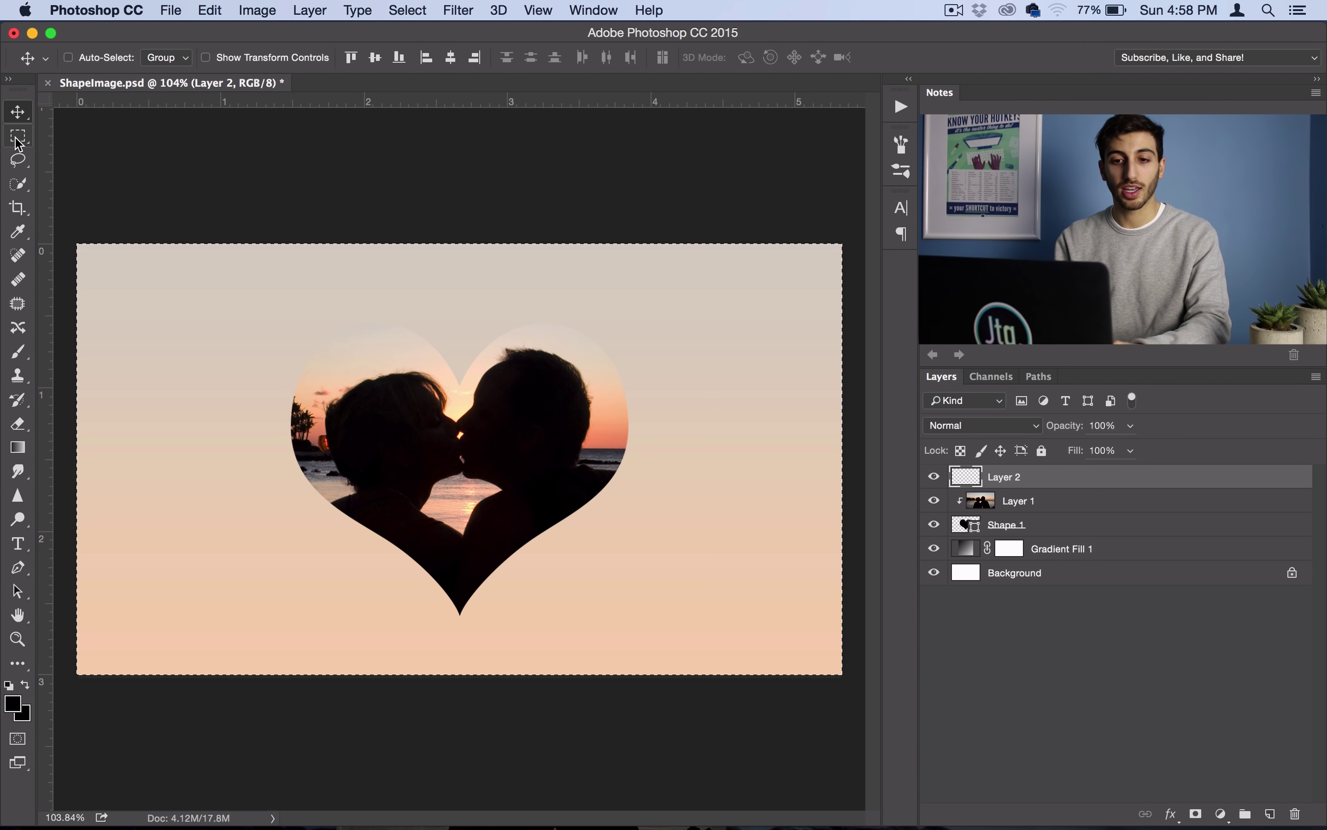
left_click(18, 141)
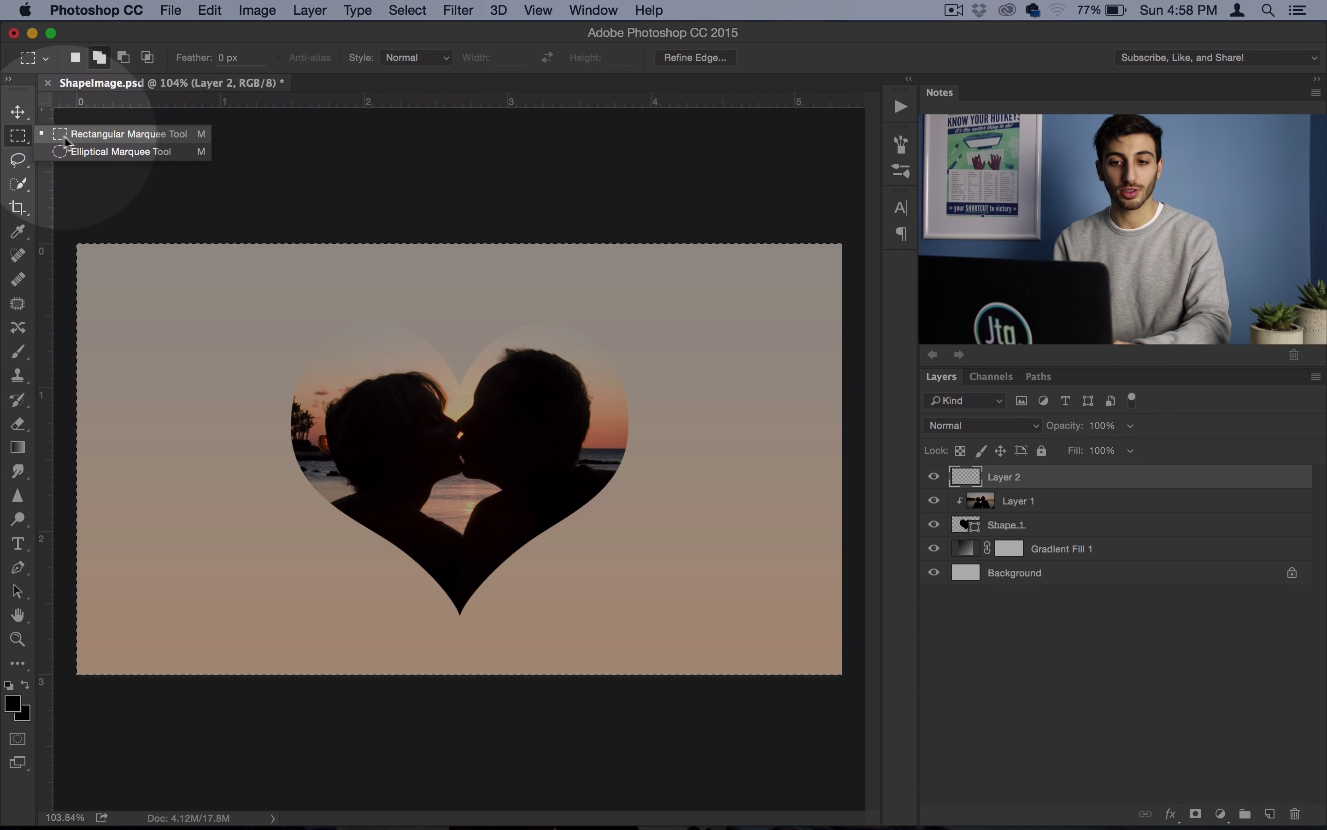
left_click(75, 137)
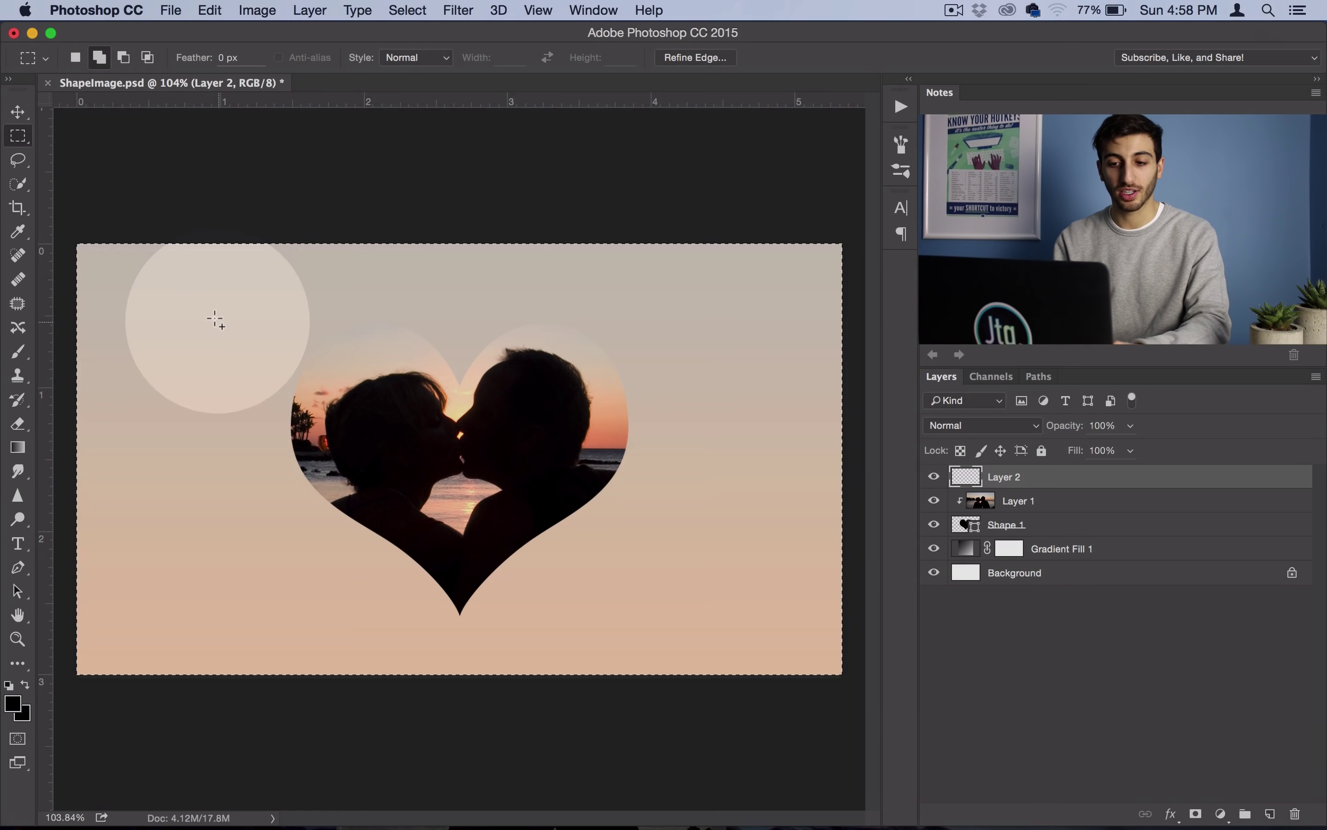
- Stroke the selection with a 50 px white (ffffff) inside border
right_click(207, 289)
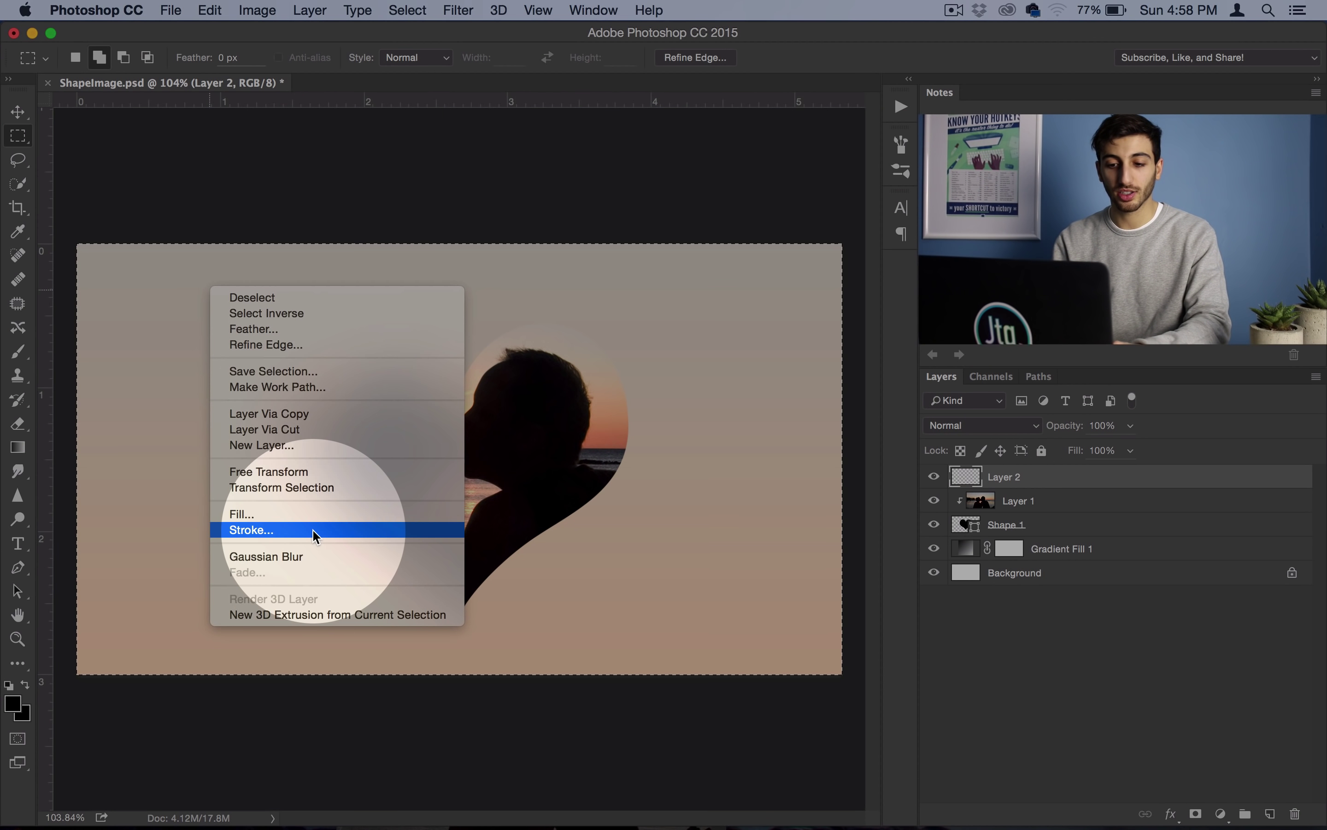
left_click(311, 528)
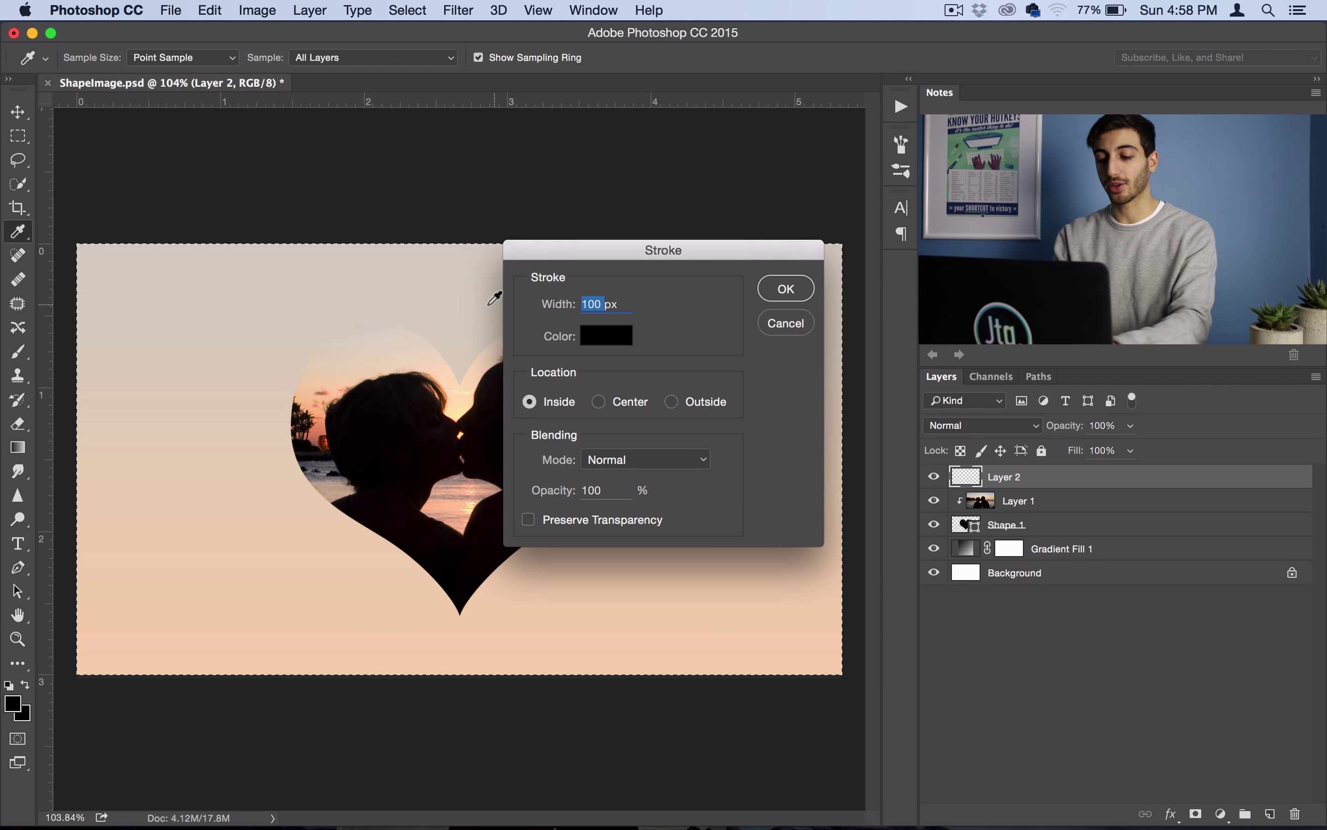
type("50")
left_click(620, 334)
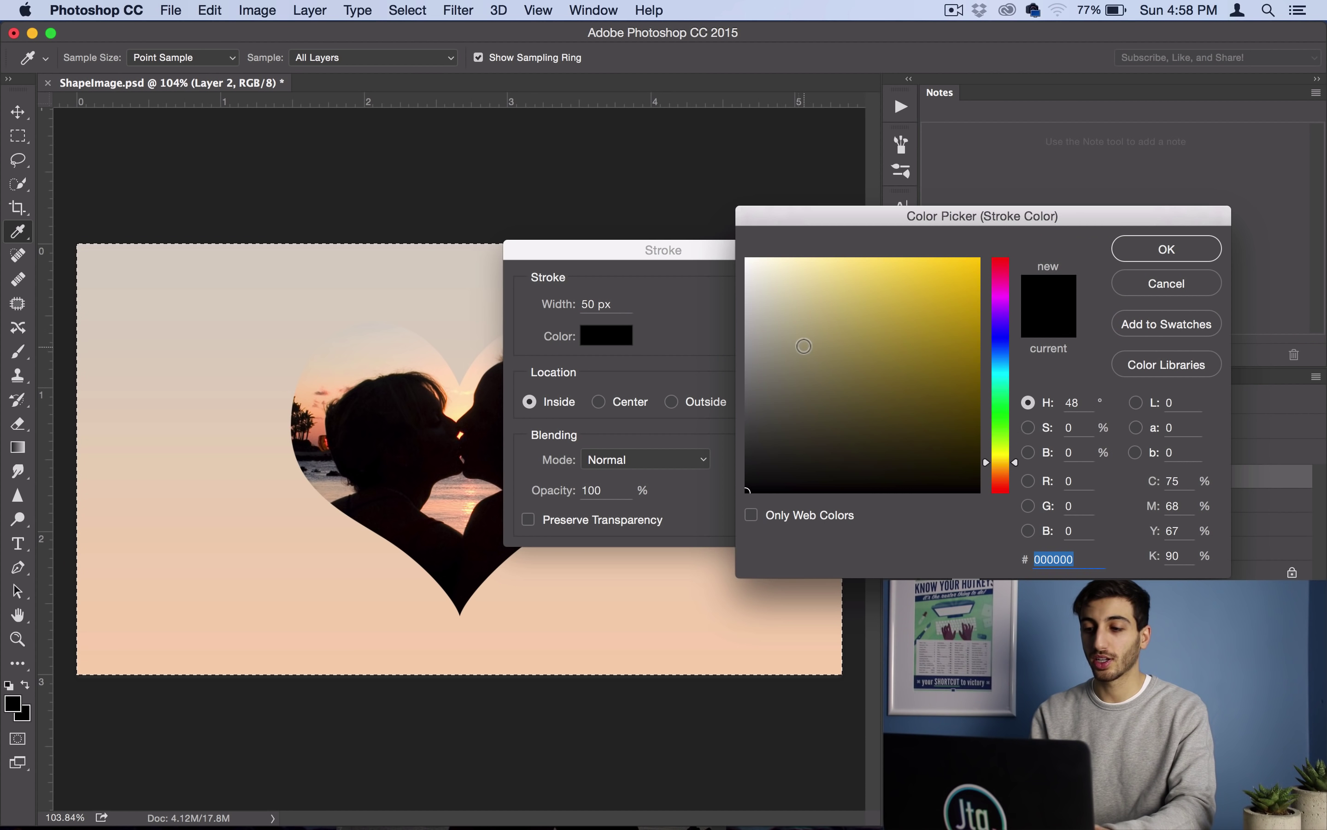
type("ffffff")
key("Return")
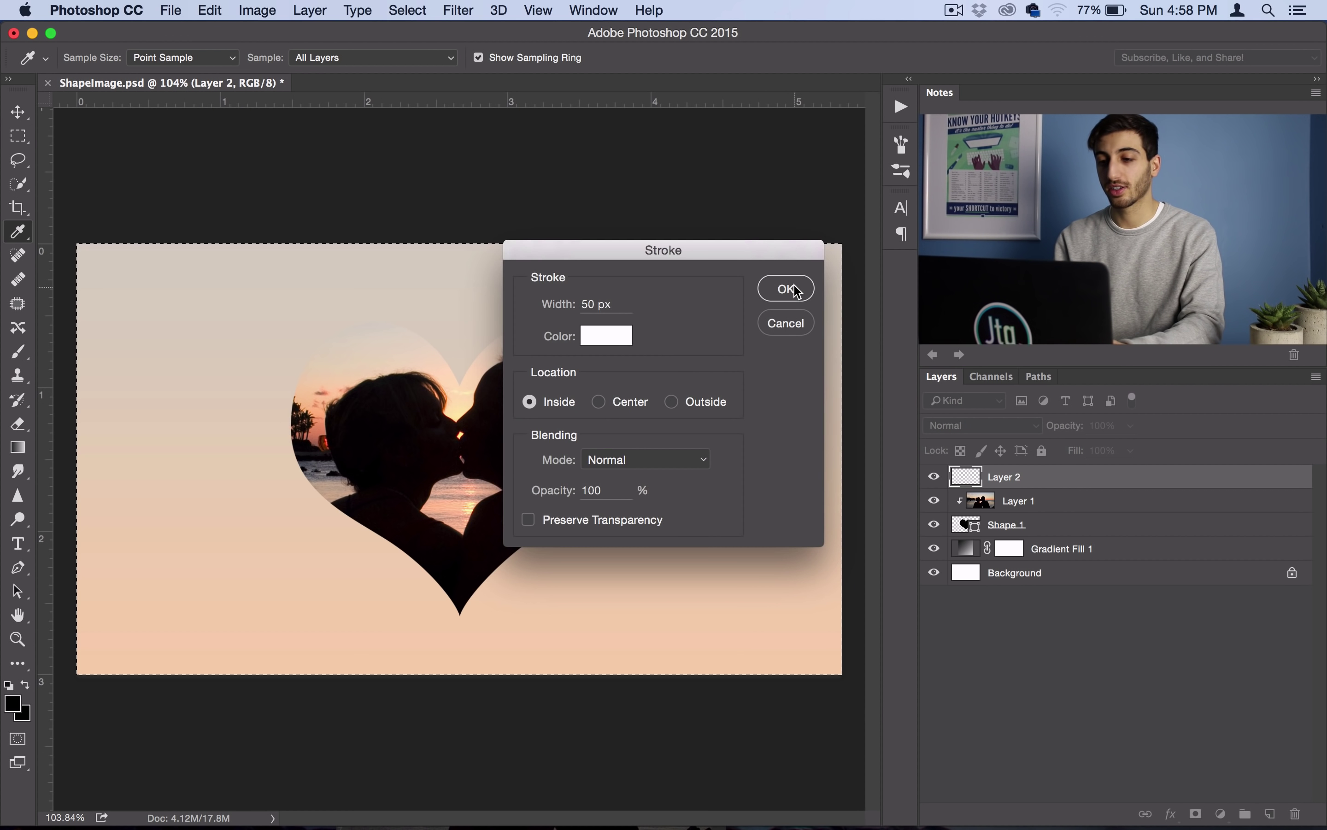
left_click(785, 288)
- Deselect the all-canvas selection with Cmd+D, leaving the bordered heart composition
key("m")
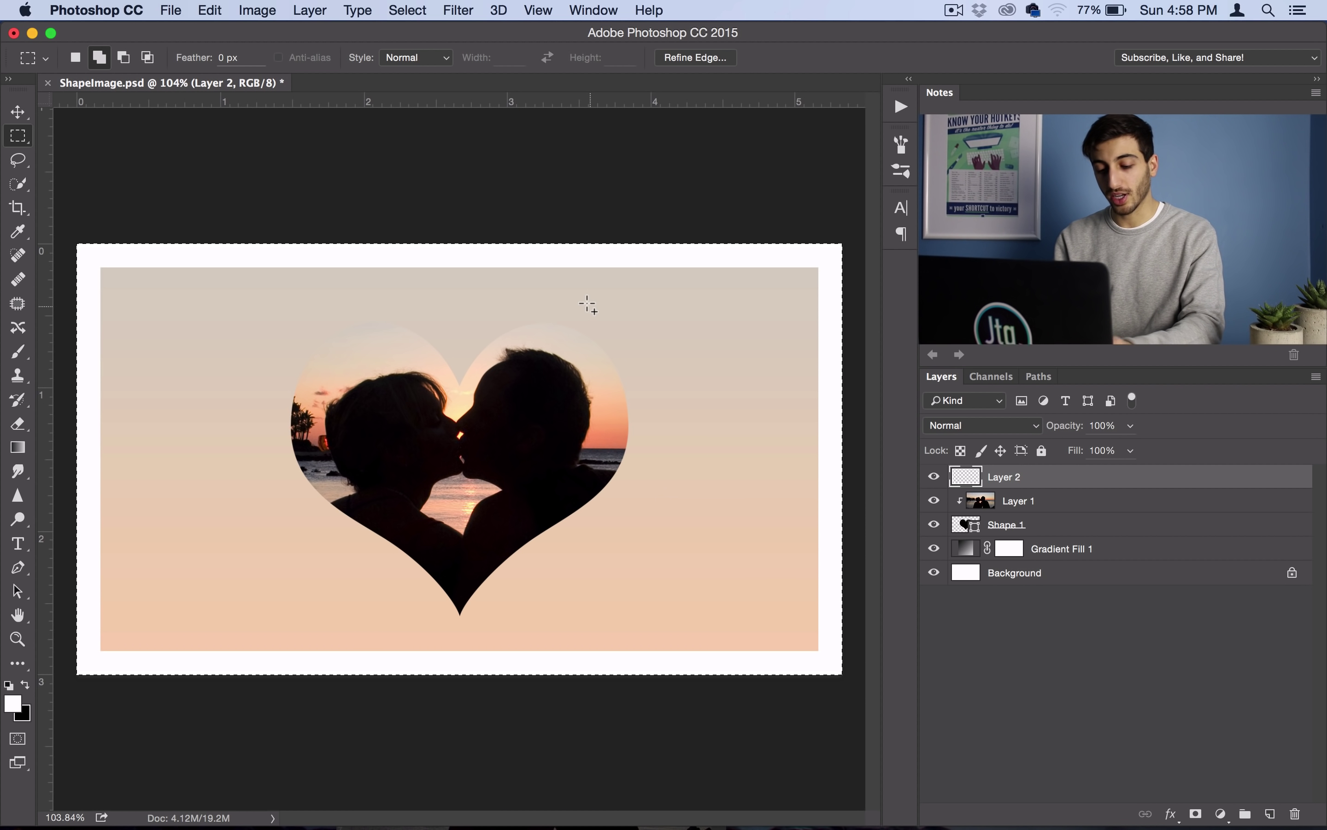
key("super+d")
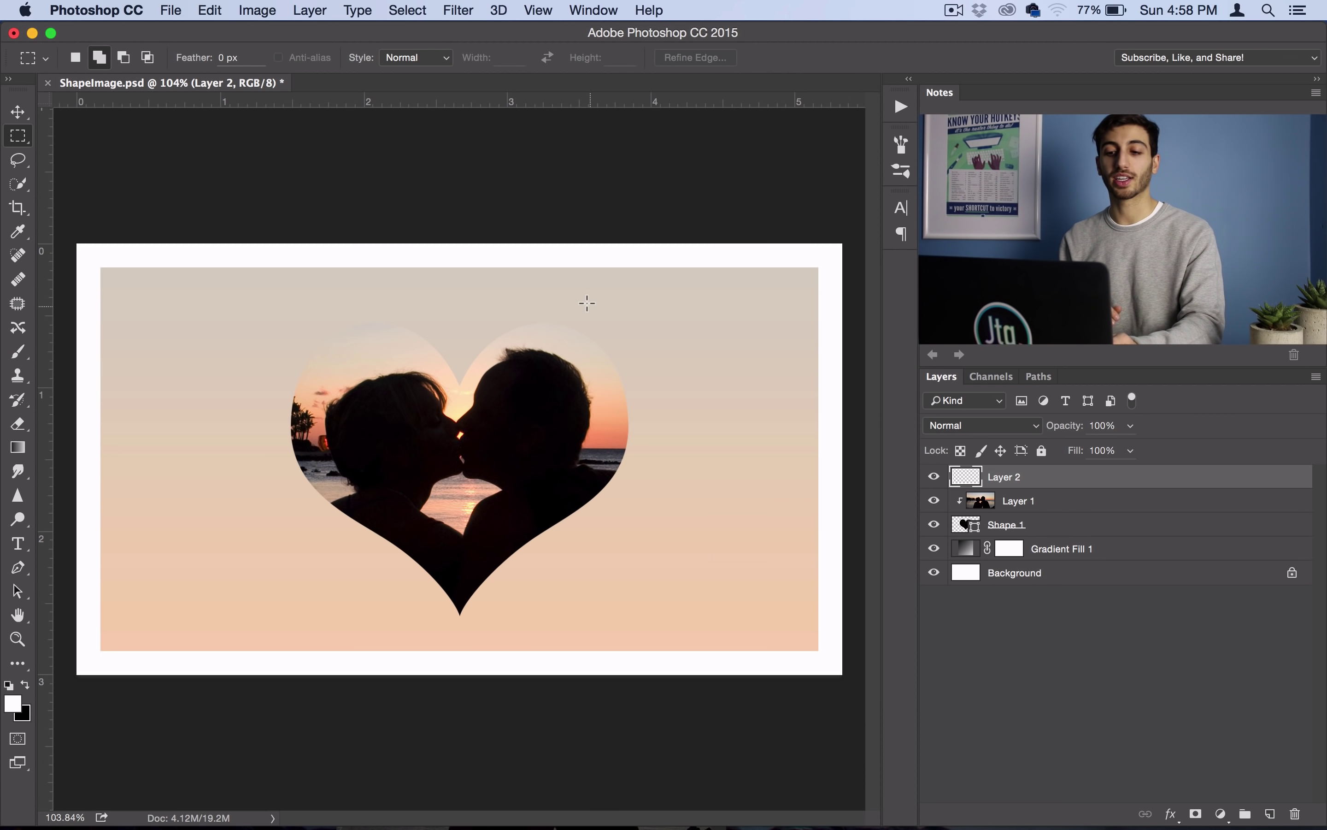